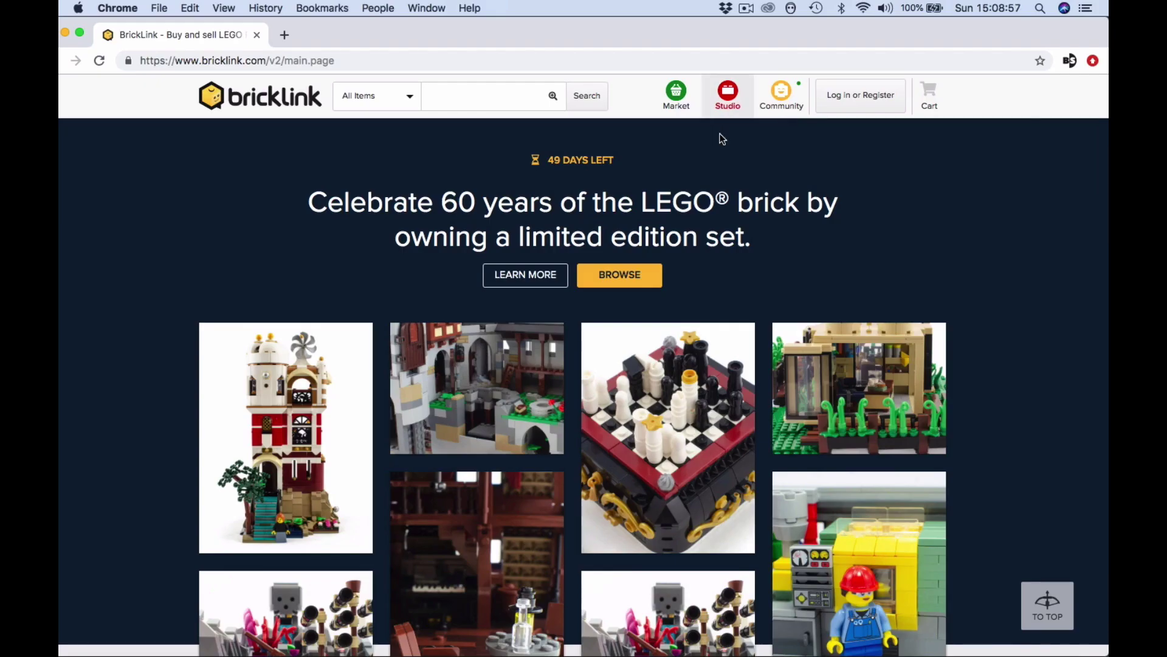
Step: Set the plate on the back wall and add black 1x1 and clear bricks on the right deck
mouse_move(722, 137)
left_click(720, 201)
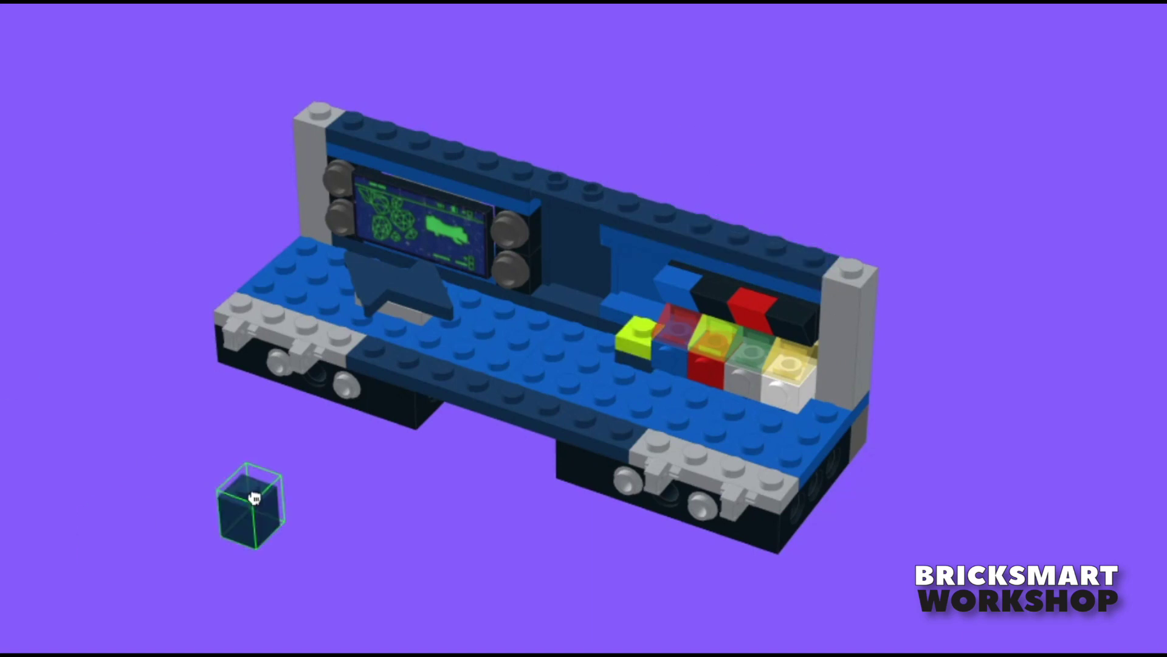
left_click(638, 383)
left_click(629, 316)
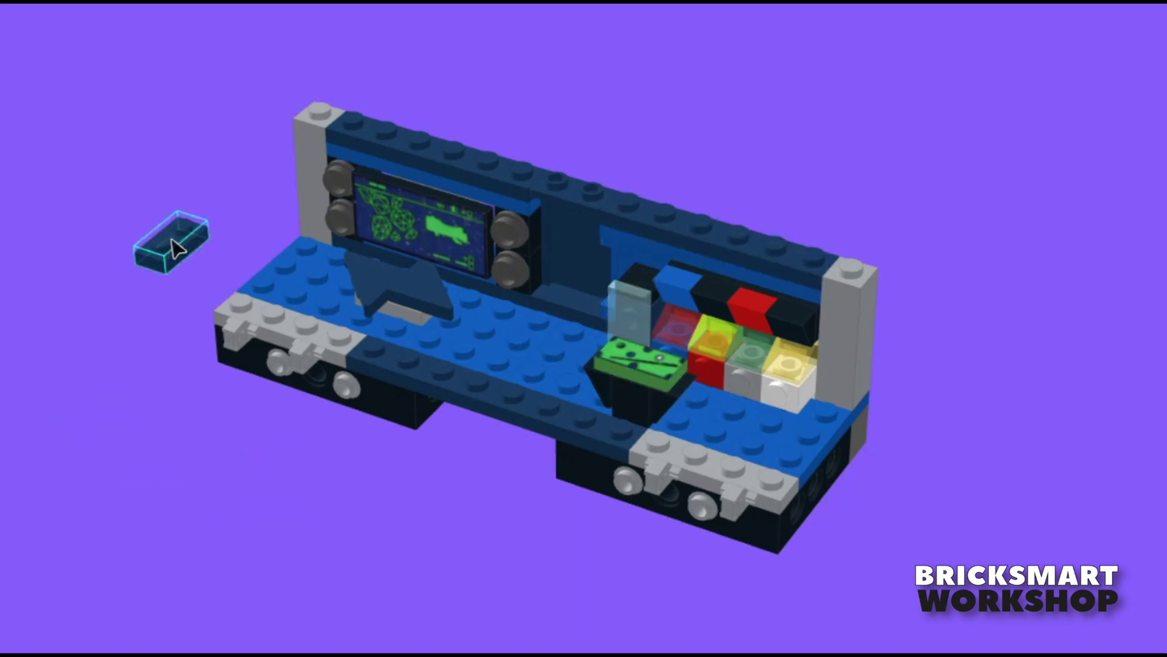
Step: Rotate the tall dark-blue wall bricks upright and stand them at both console ends
left_click(261, 237)
left_click(839, 365)
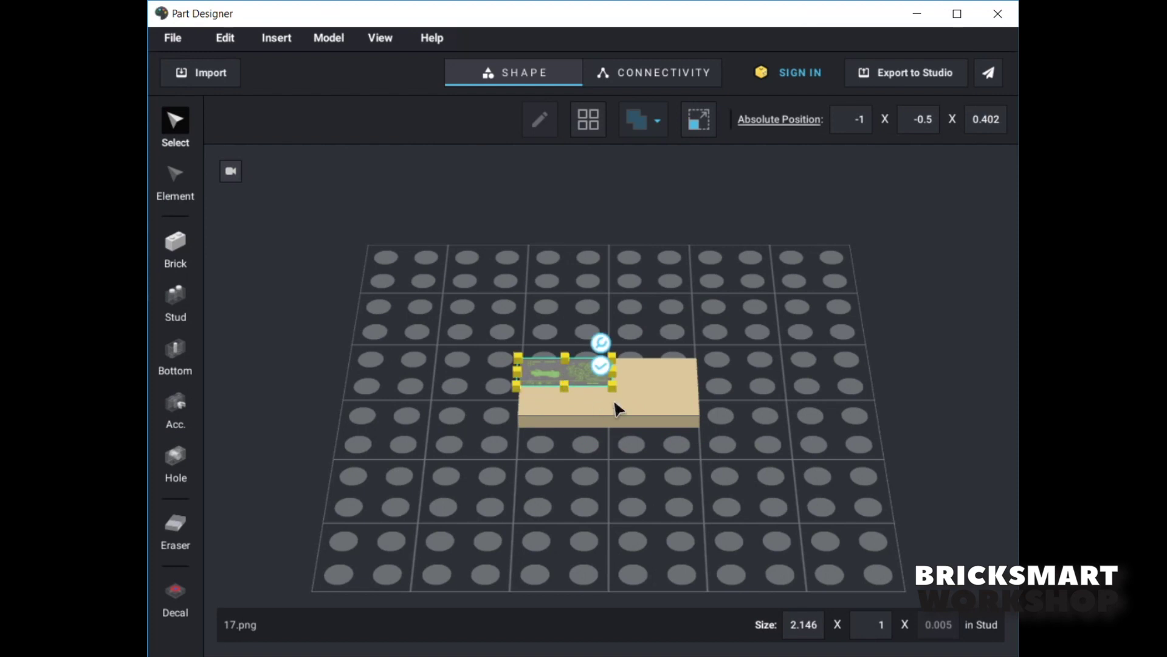
left_click_drag(616, 408, 649, 408)
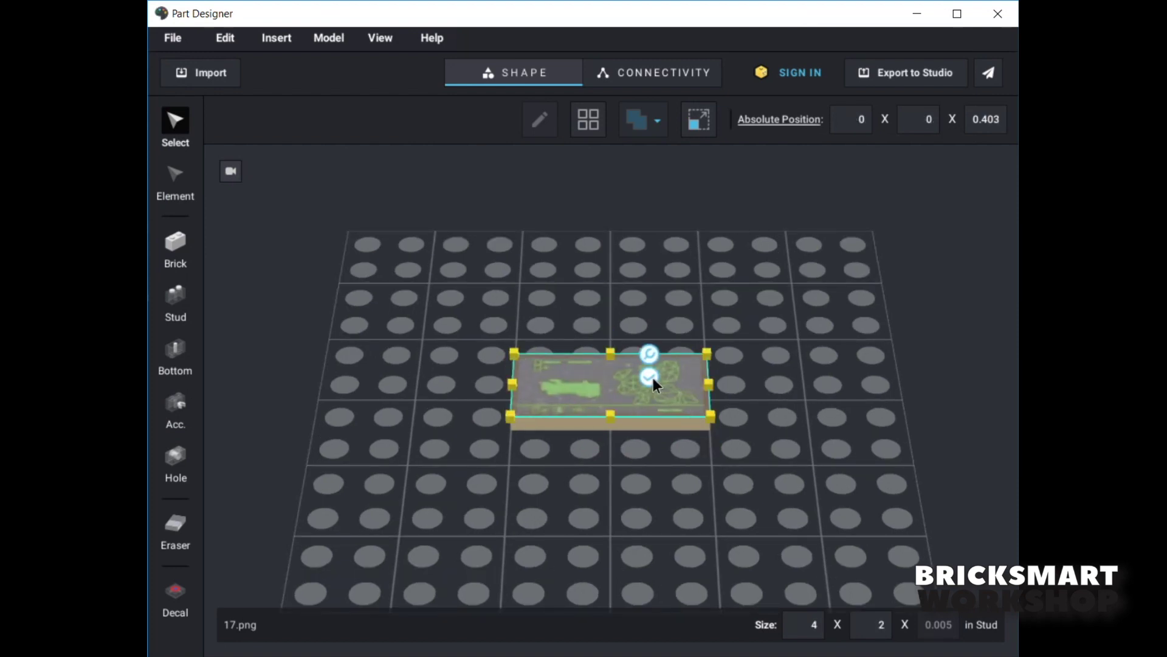
Step: Confirm the plate decal, then place and confirm the 5.png decal on the 1x2 tile
left_click(650, 377)
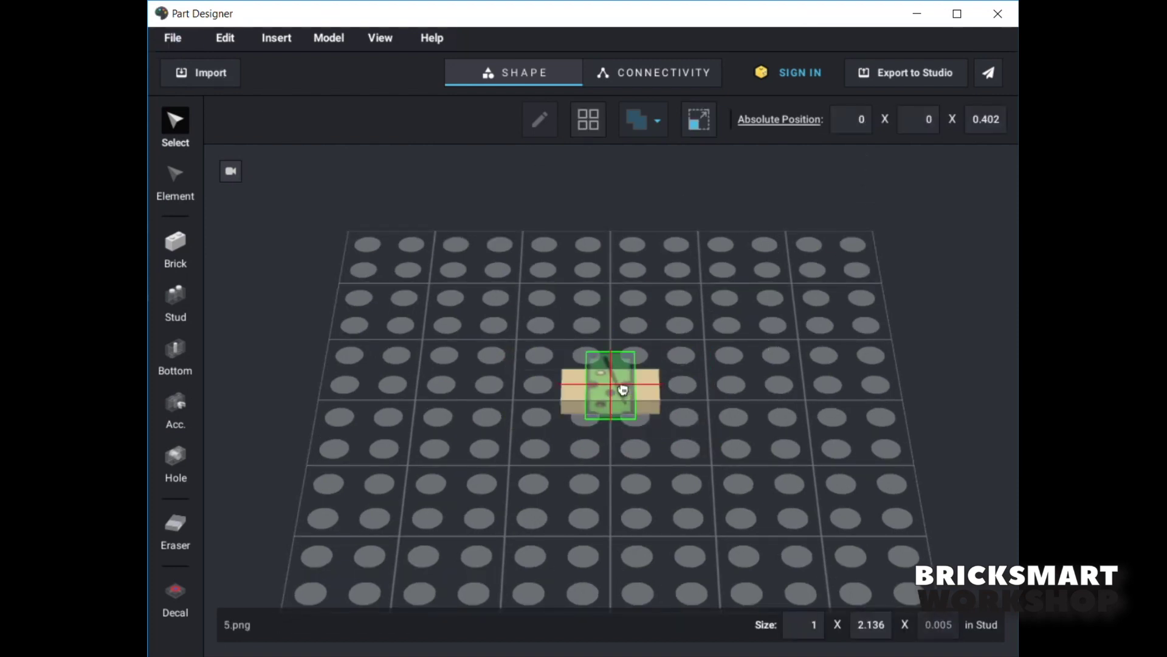
left_click_drag(648, 389, 711, 392)
left_click(649, 377)
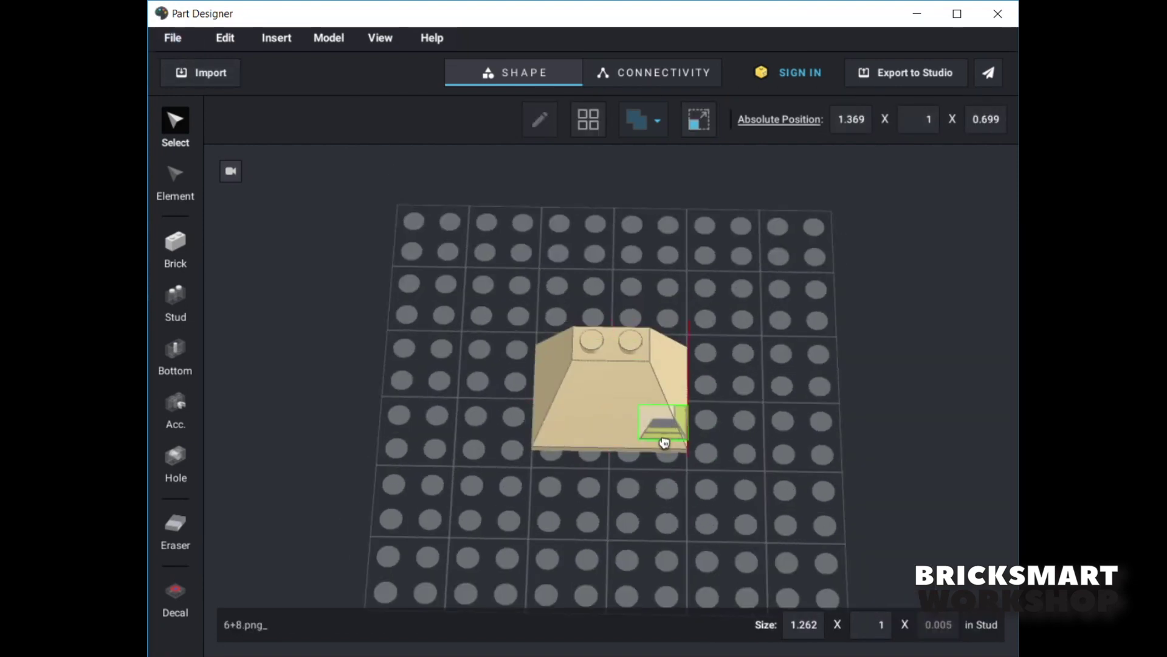
Step: Spread the slope decal across its faces, widen it to 4 studs, and confirm it
left_click_drag(665, 430, 625, 400)
left_click_drag(540, 389, 533, 385)
right_click_drag(534, 386, 417, 255)
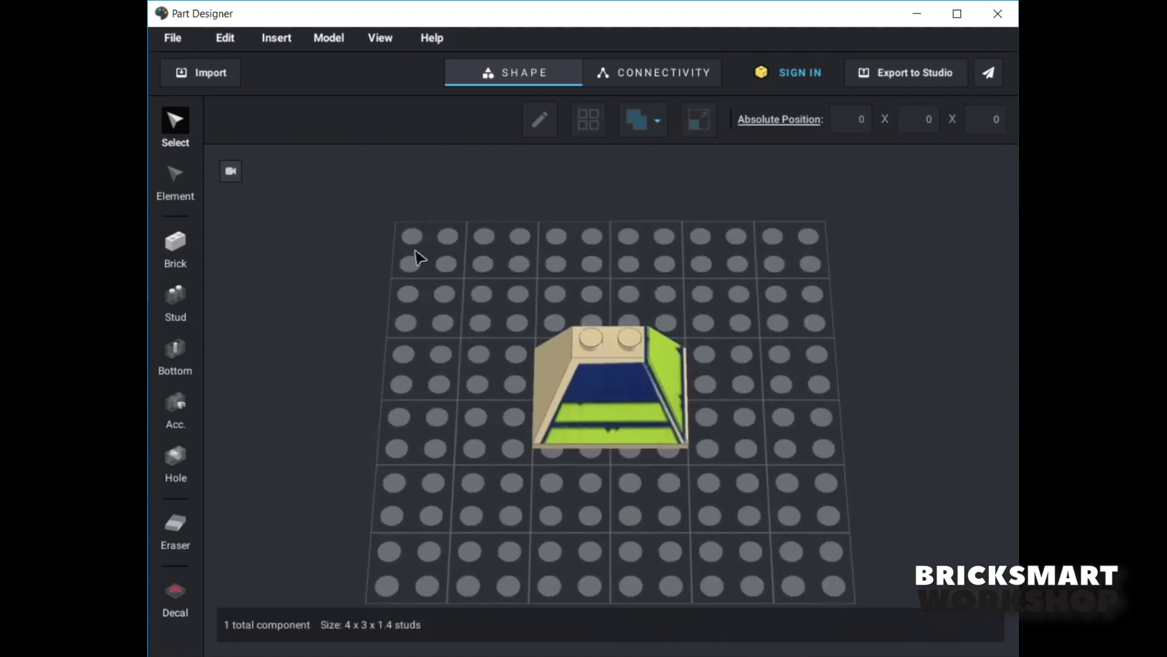
left_click(172, 38)
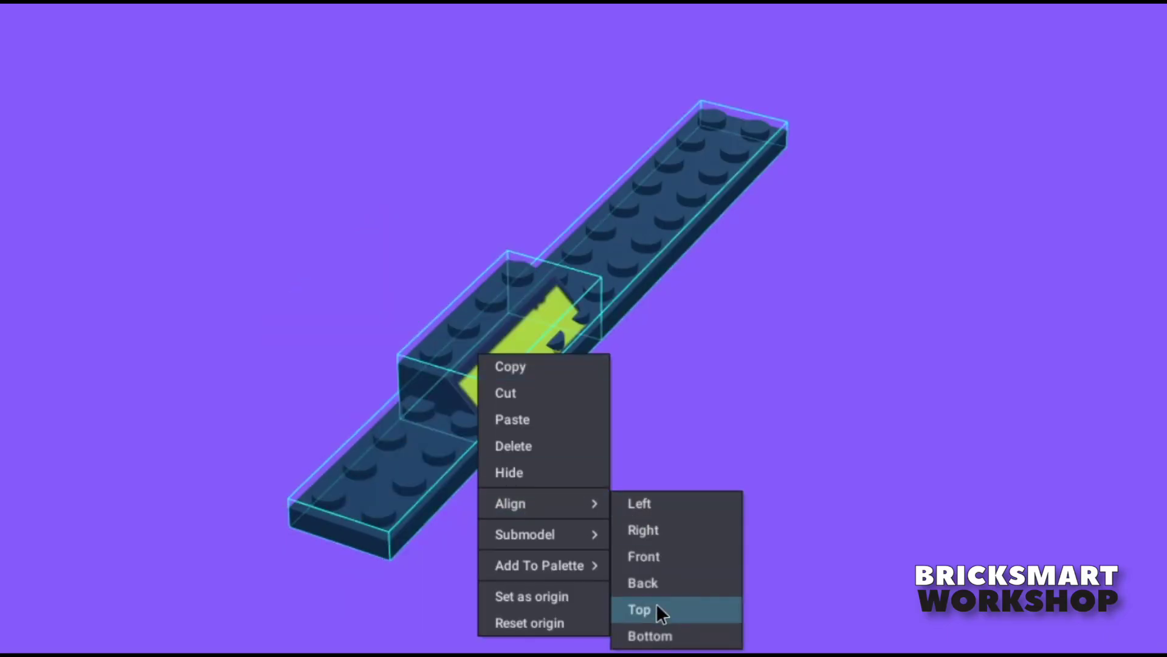
Step: Top-align the decorated brick with its long plate and pick up the transparent dome
left_click(655, 611)
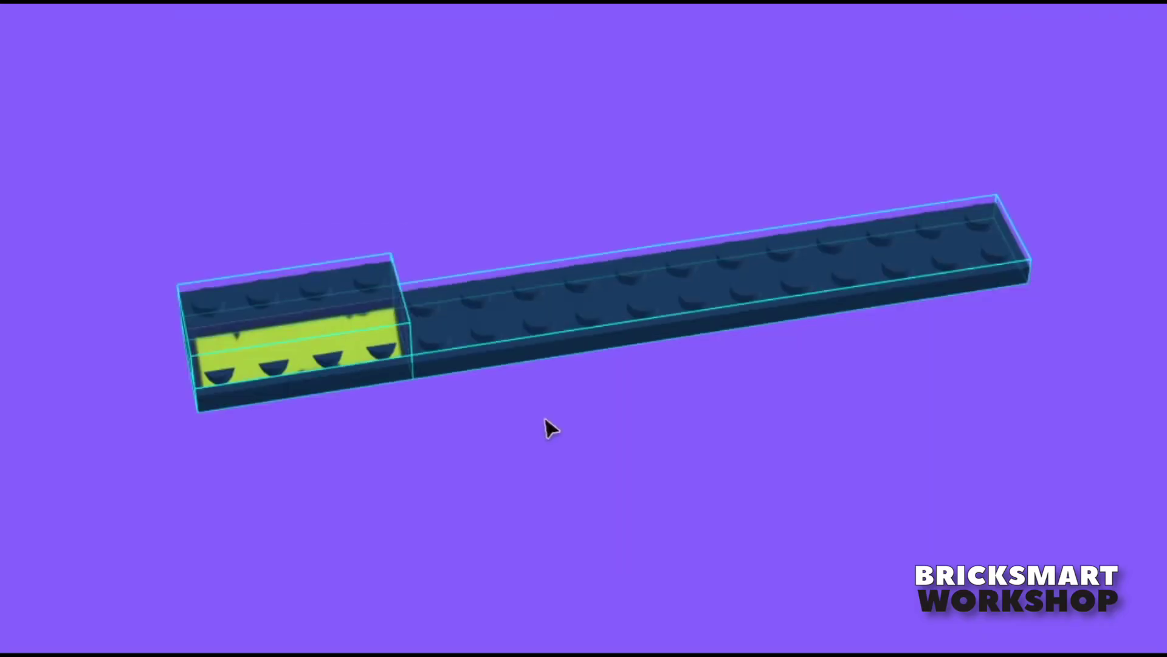
right_click_drag(548, 425, 294, 341)
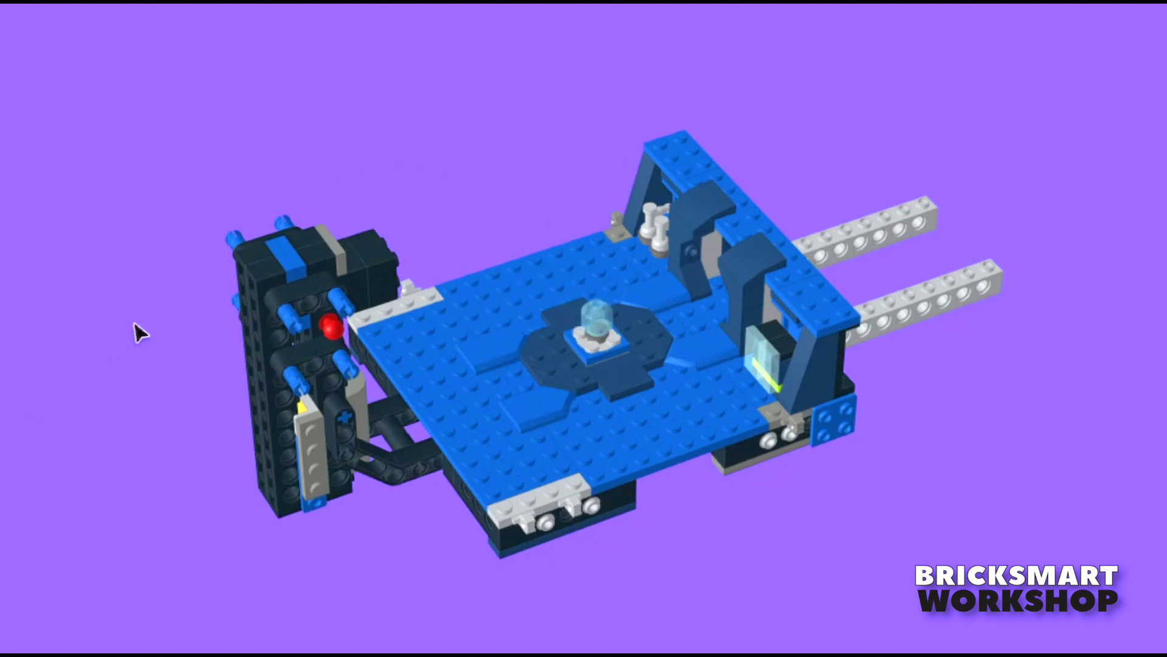
left_click(595, 312)
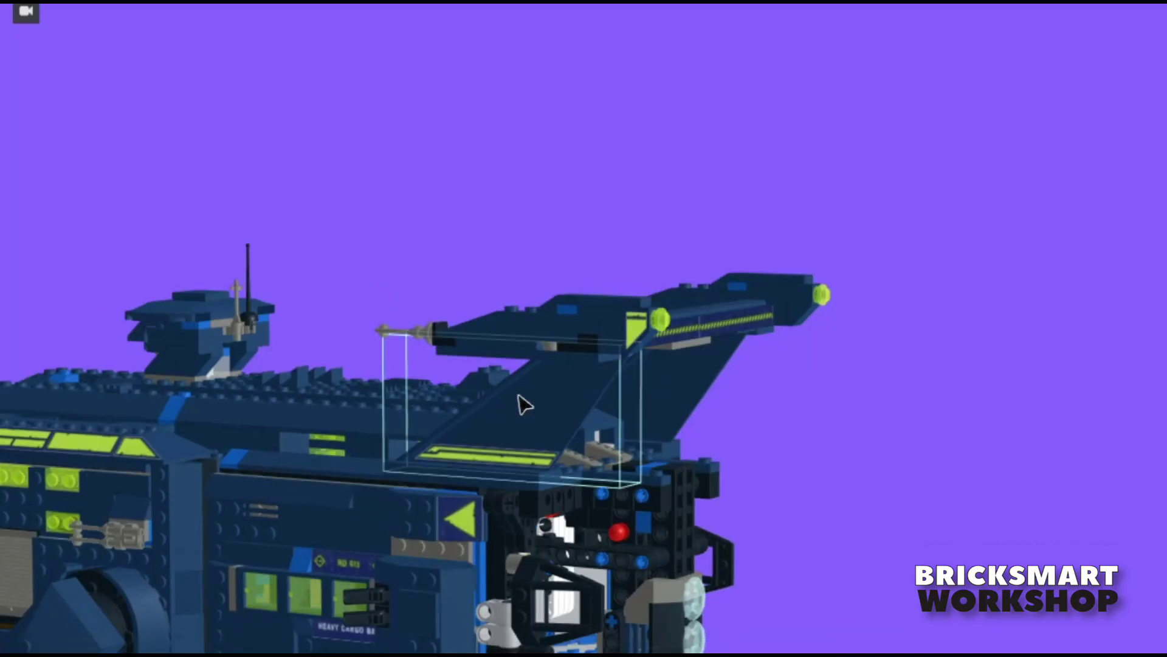
Step: Zoom in close on the spaceship's wing assembly and the grey plate beneath it
right_click_drag(641, 158, 648, 117)
left_click(654, 382)
scroll(654, 381, "up", 5)
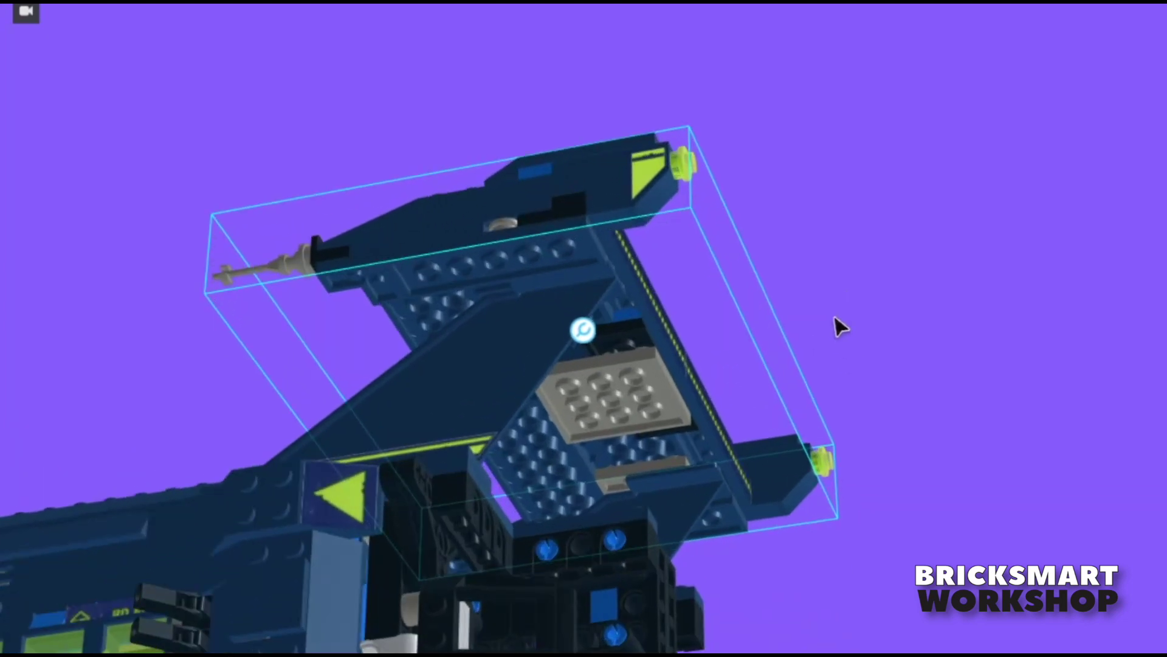
left_click(584, 346)
scroll(602, 382, "up", 2)
left_click(936, 334)
scroll(936, 333, "down", 5)
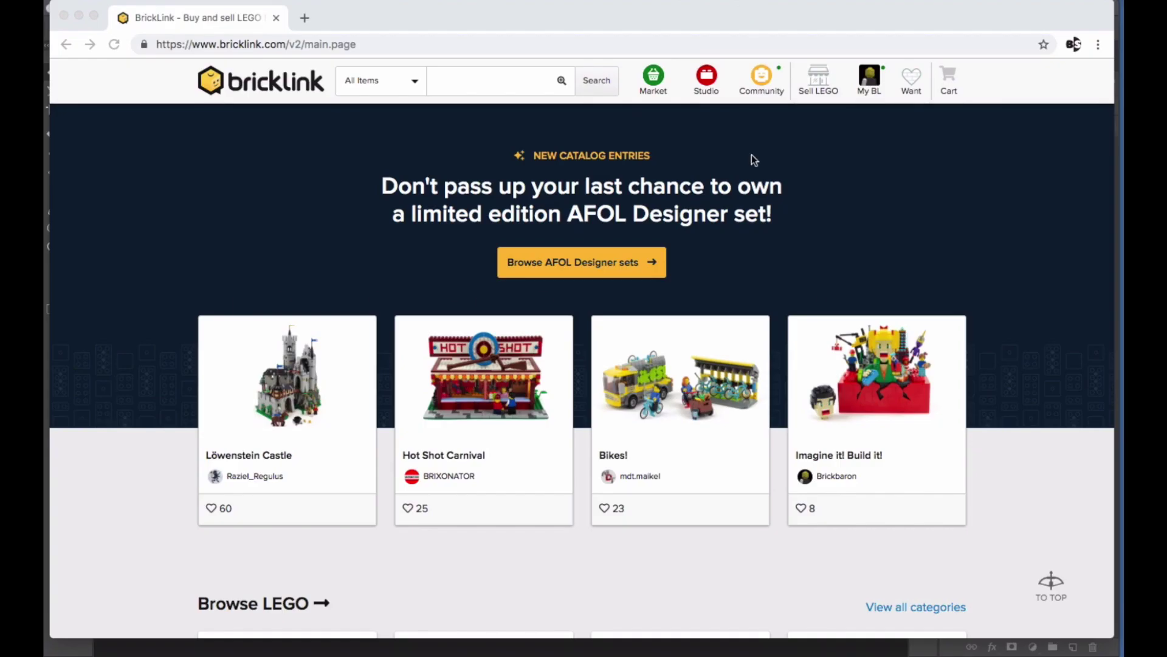
left_click(490, 77)
Step: Search BrickLink for 70839 and enlarge the 70839 sticker sheet image
type("70839 sticker")
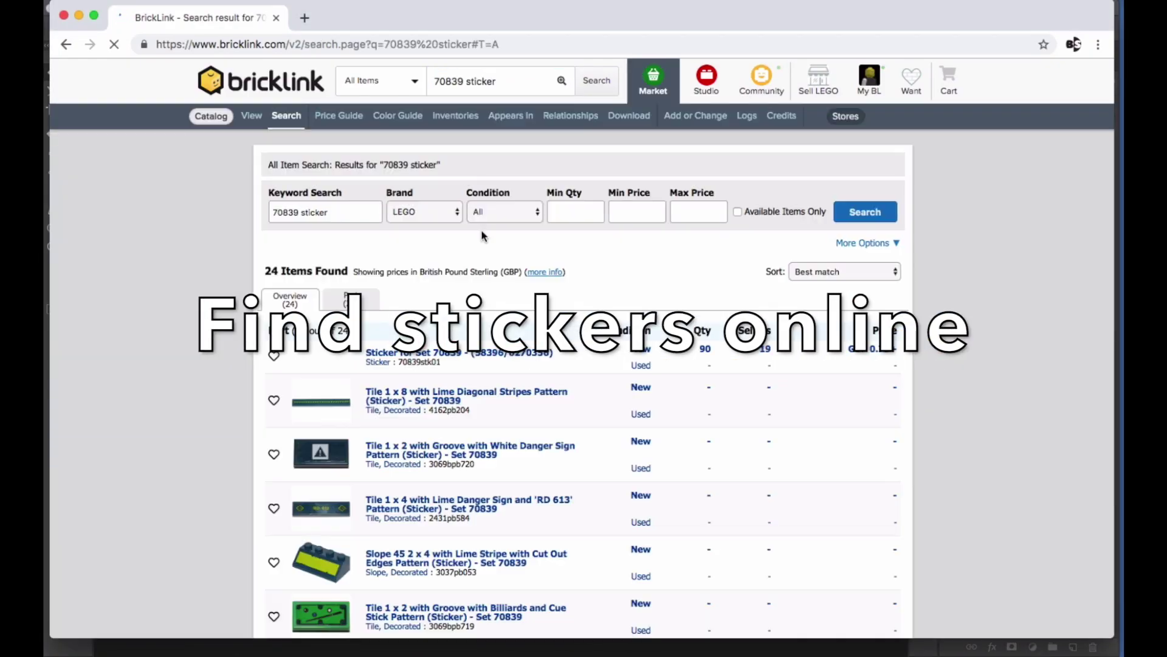
left_click(494, 429)
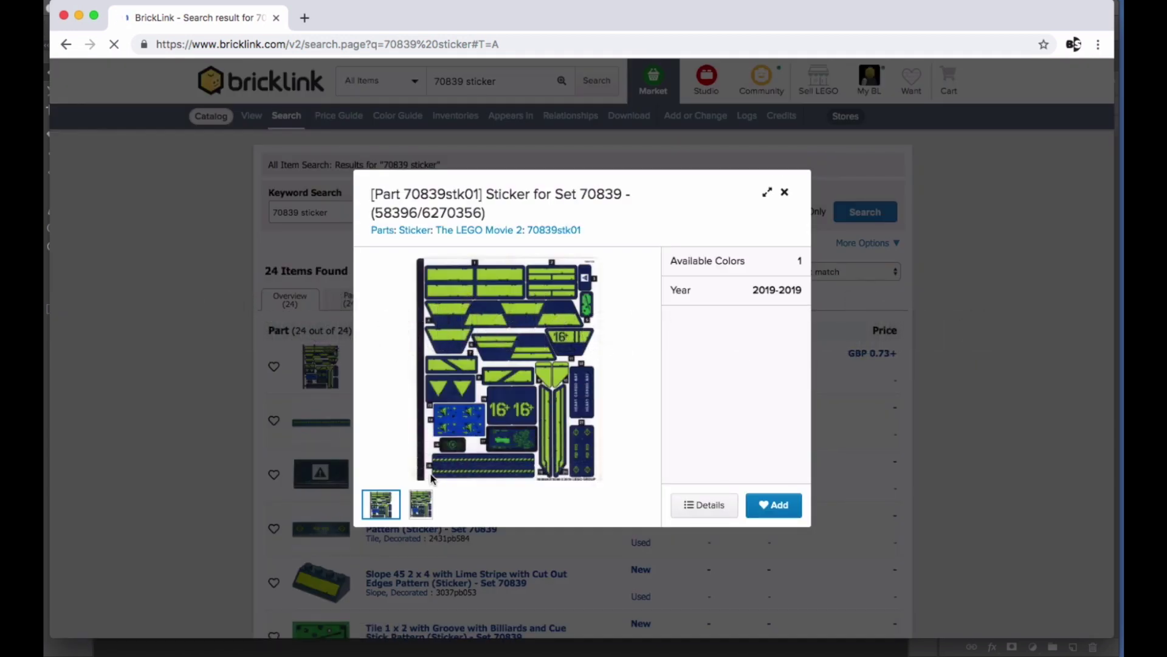
left_click(767, 193)
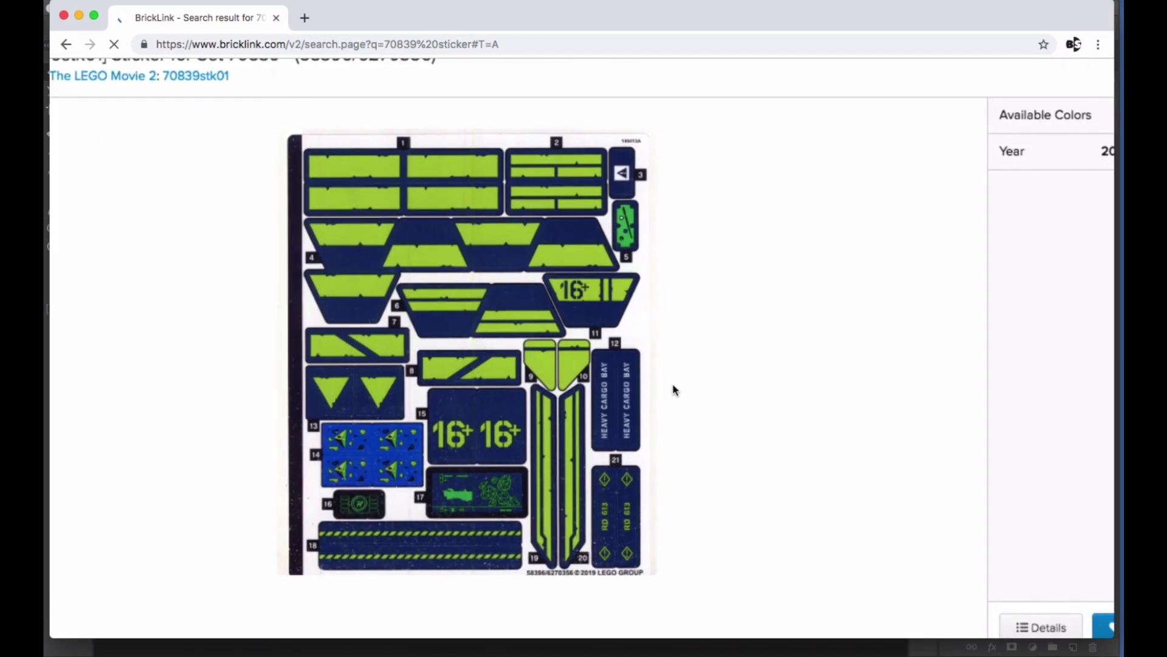
right_click(488, 371)
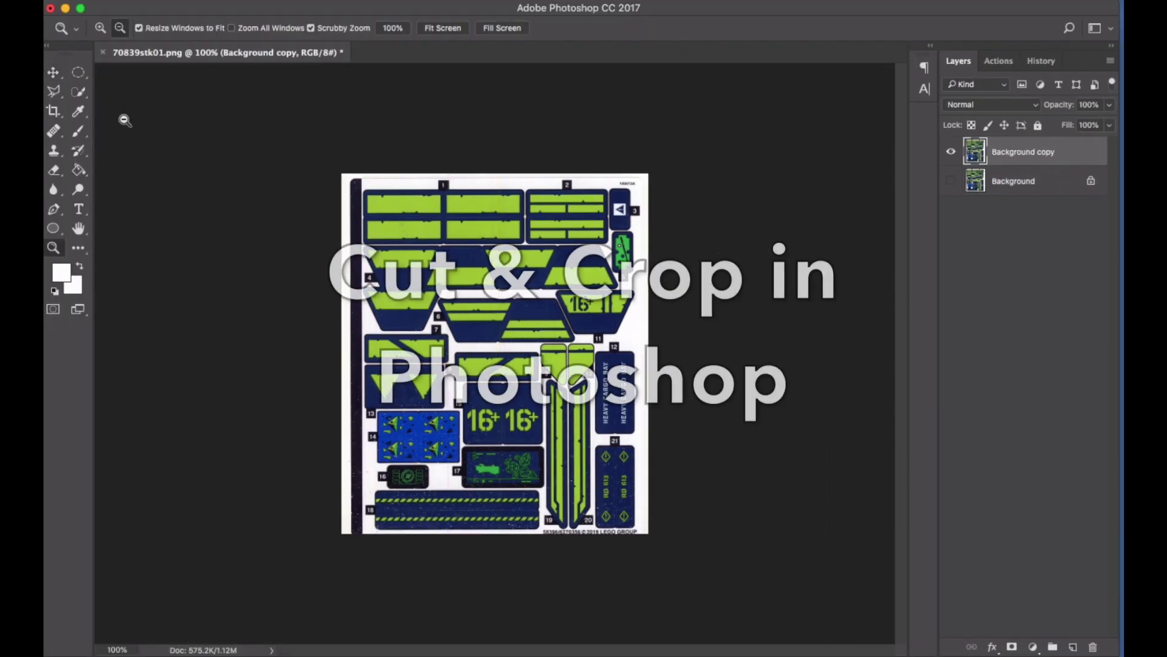
Step: Rectangle-select the top-left stickers and copy them to a new layer
left_click(125, 119)
left_click(125, 119)
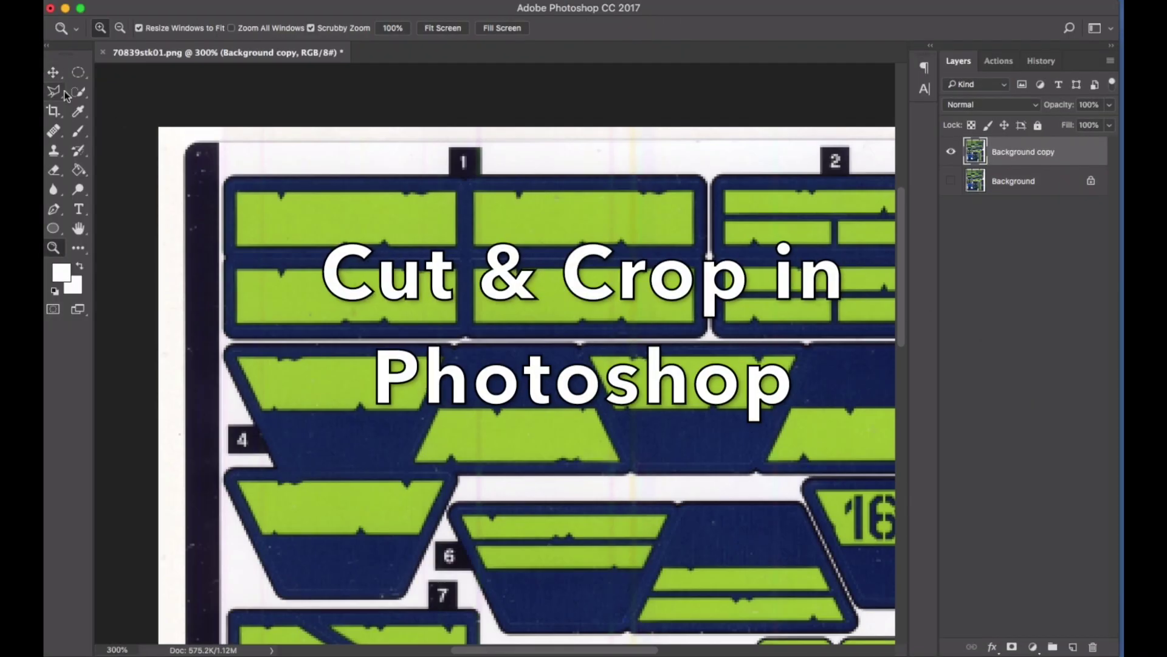
key("m")
left_click_drag(466, 259, 226, 178)
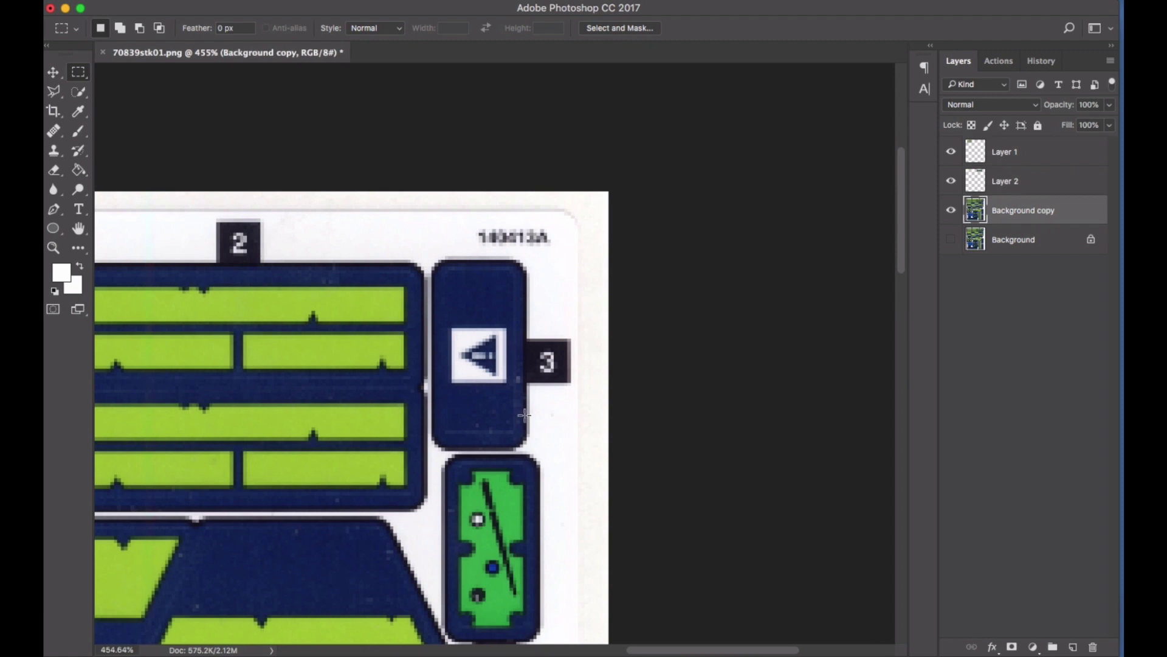
key("ctrl+j")
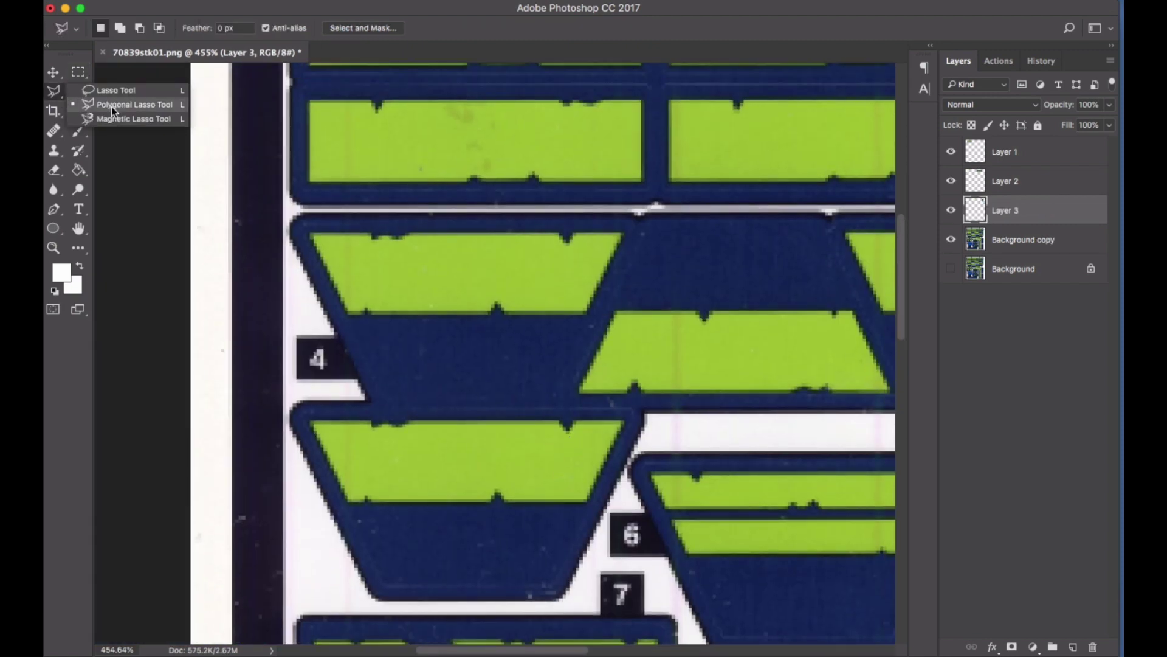
Step: Outline stickers, including sticker 6, with the Polygonal Lasso and copy each to a new layer
left_click(130, 102)
left_click(1024, 239)
left_click(636, 410)
left_click(298, 410)
left_click(381, 586)
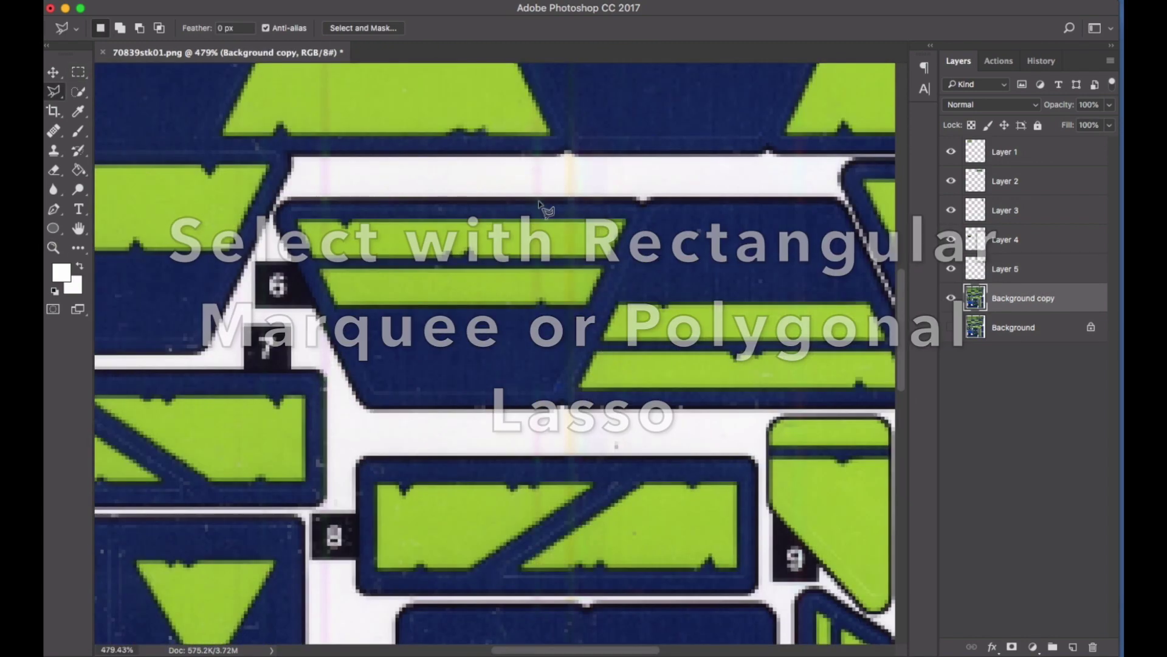
left_click(641, 207)
left_click(280, 208)
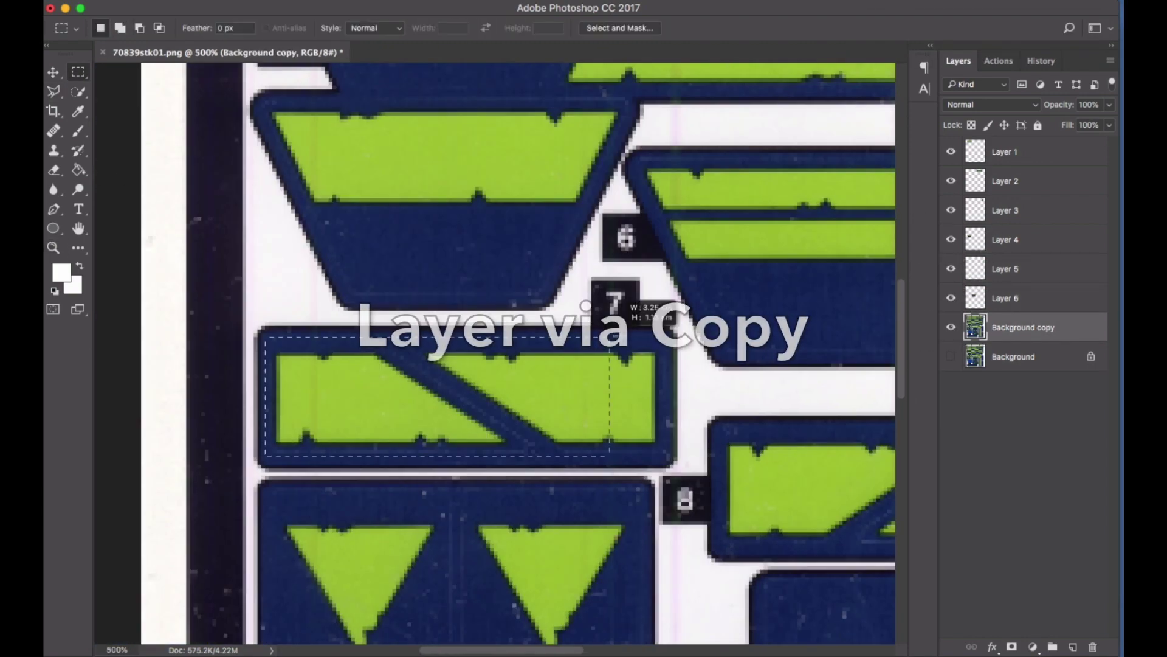
right_click(659, 340)
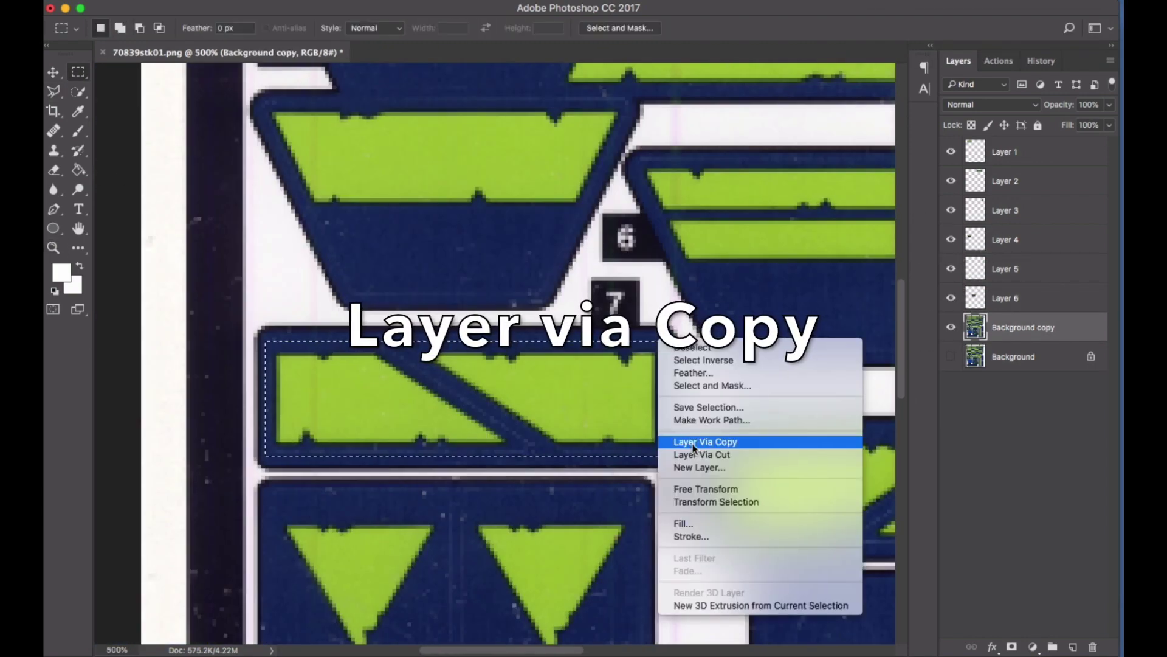
left_click(693, 442)
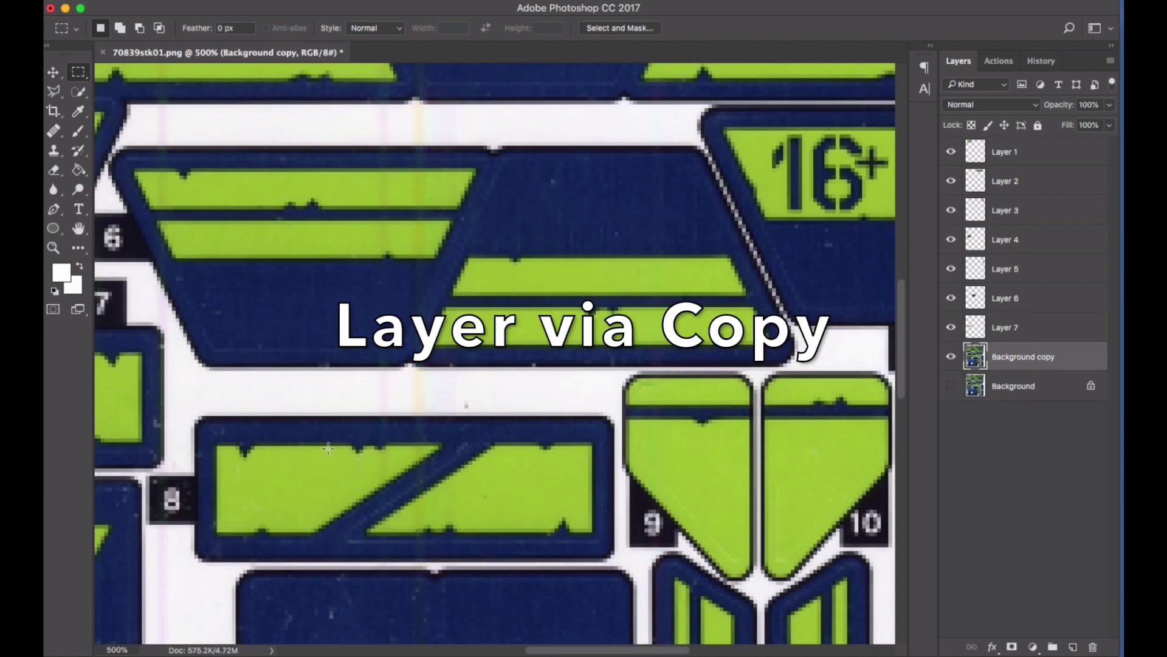
Step: Copy another sticker to a new layer and outline the 16+ sticker
right_click(560, 380)
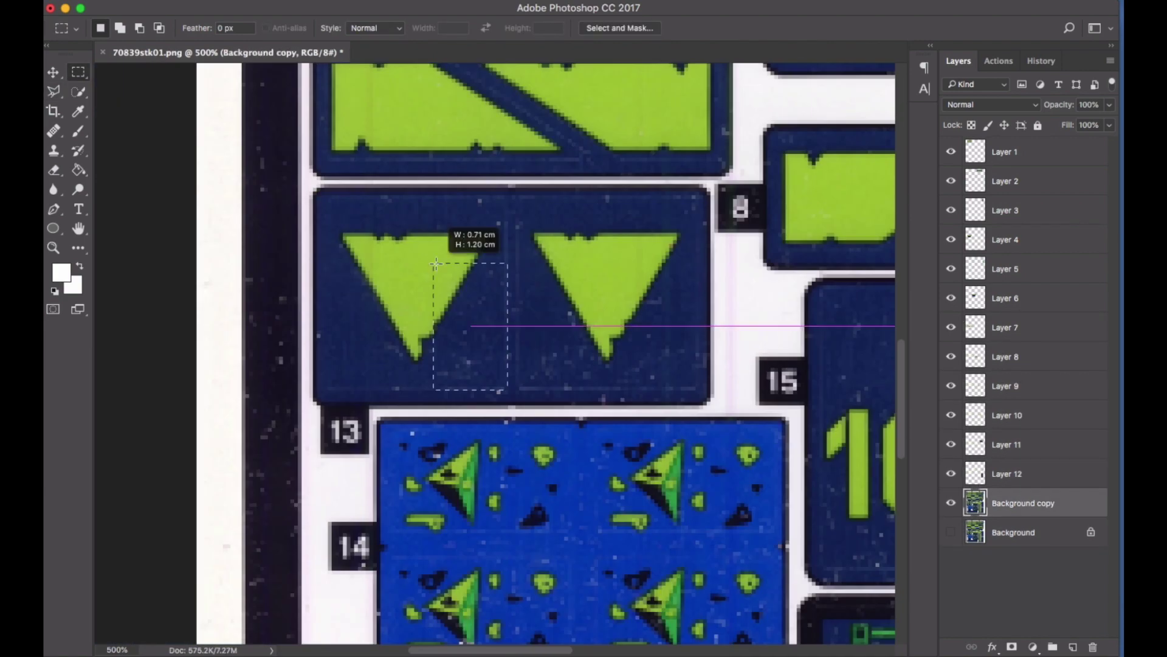
left_click_drag(588, 448, 404, 169)
key("l")
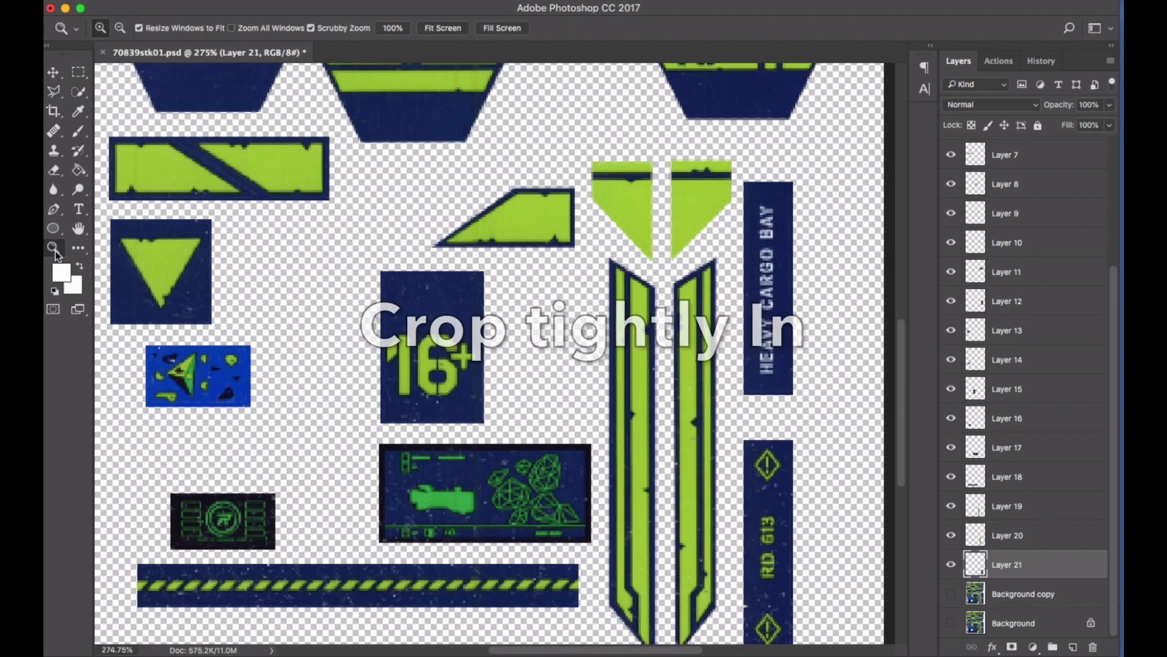
Step: Crop the canvas tightly around the first sticker on Layer 1
left_click(289, 247, "alt")
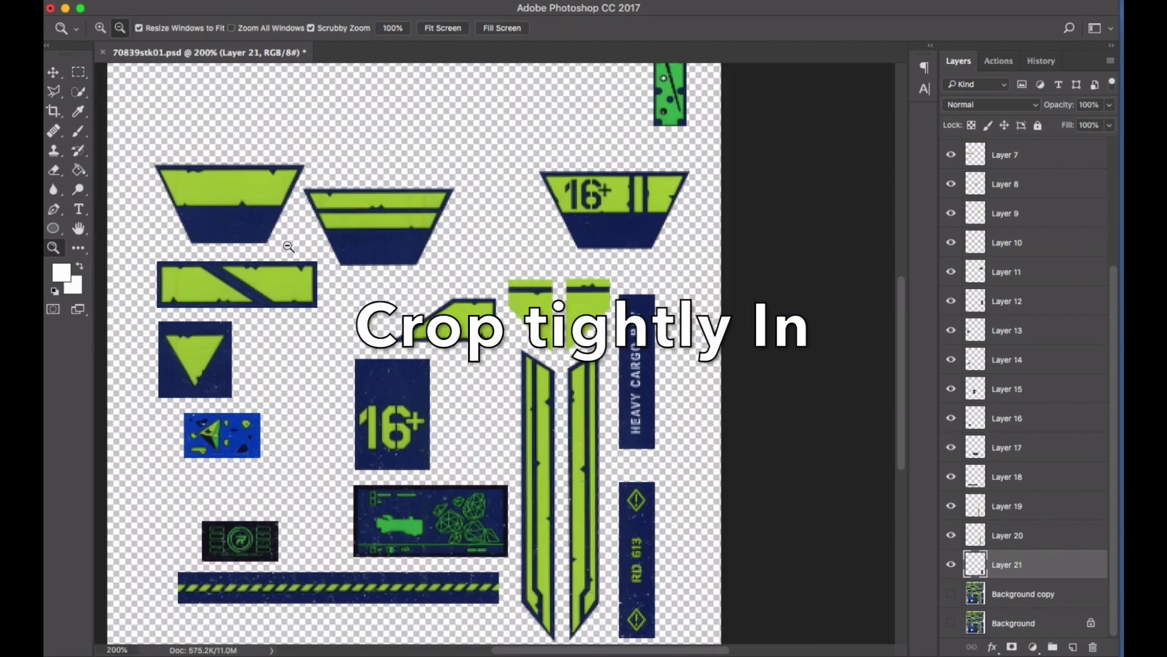
scroll(288, 246, "up", 3)
scroll(288, 246, "down", 4)
scroll(1010, 158, "up", 3)
left_click(1011, 158)
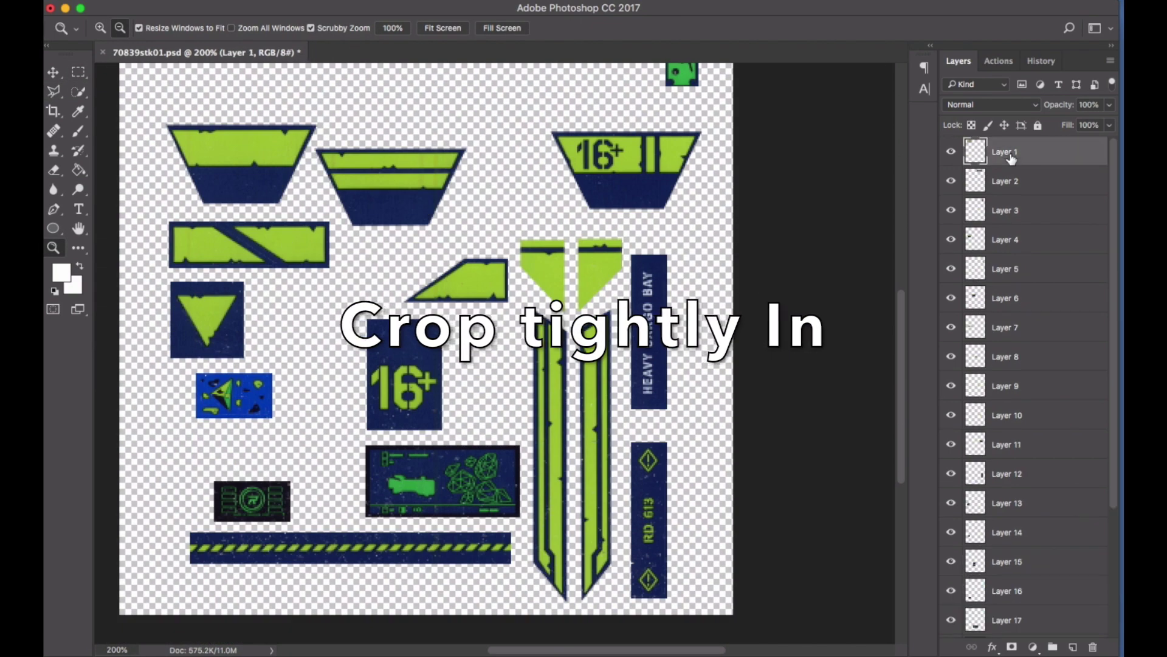
scroll(426, 340, "up", 4)
key("c")
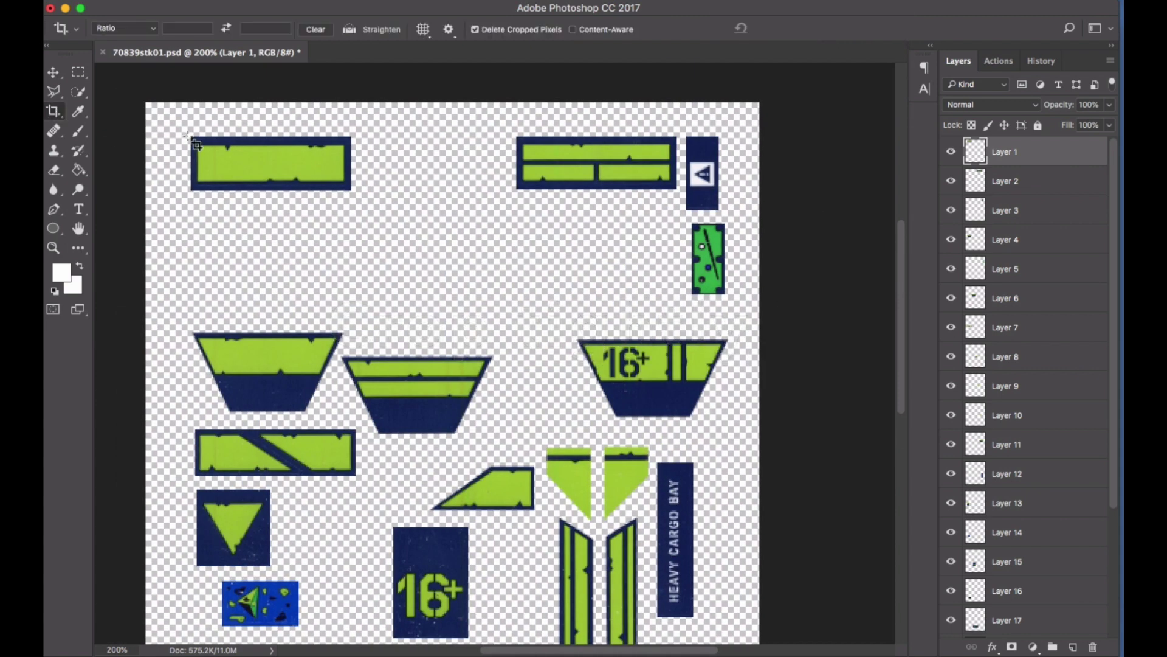
left_click(790, 29)
Step: Save the cropped sticker as 1.png in PNG format
left_click(216, 148)
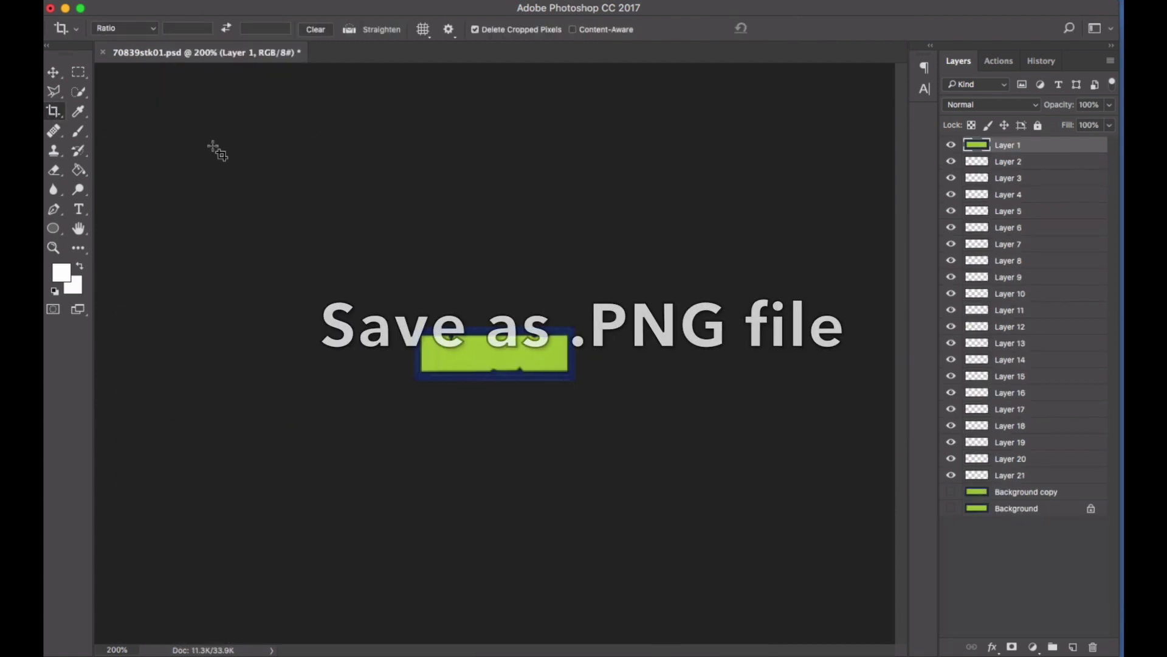
left_click(752, 490)
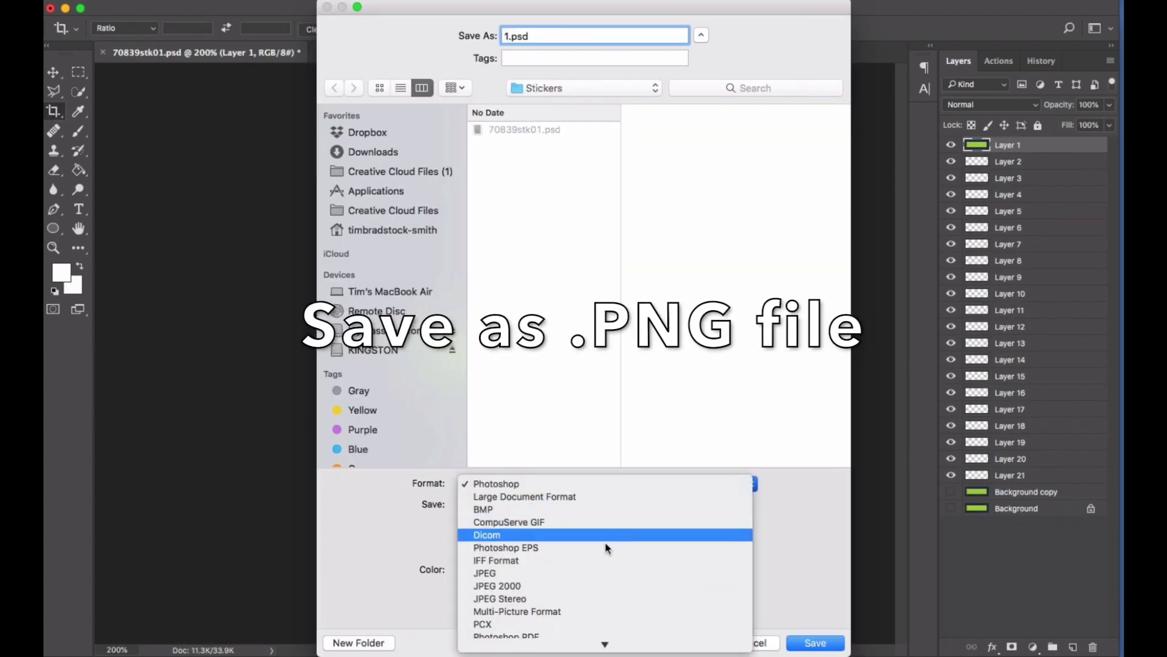
left_click(638, 609)
left_click(815, 643)
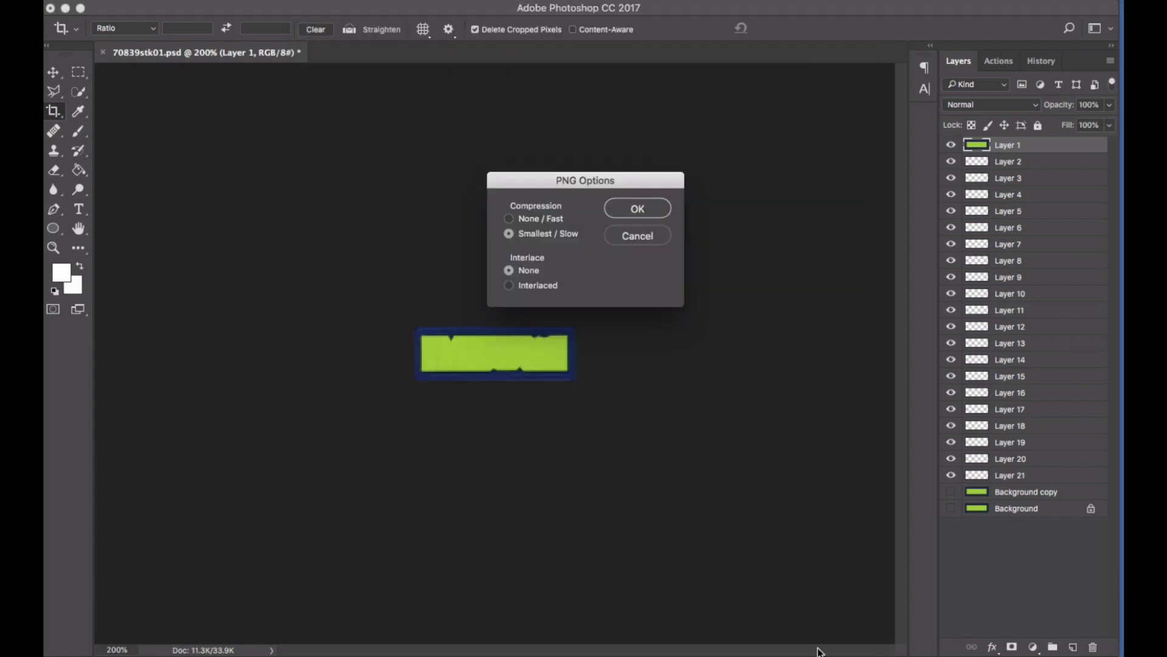
left_click(636, 208)
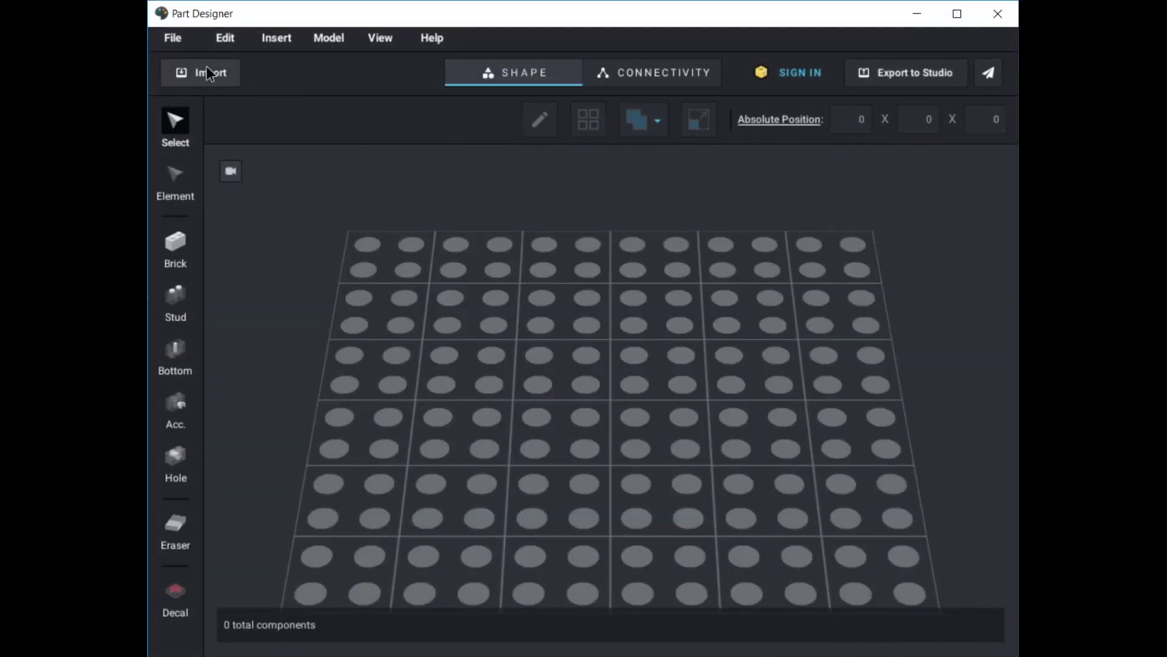
Step: Import the 3004 Brick 1 x 2 from the Studio part library via a 'brick 1x2' search
left_click(206, 73)
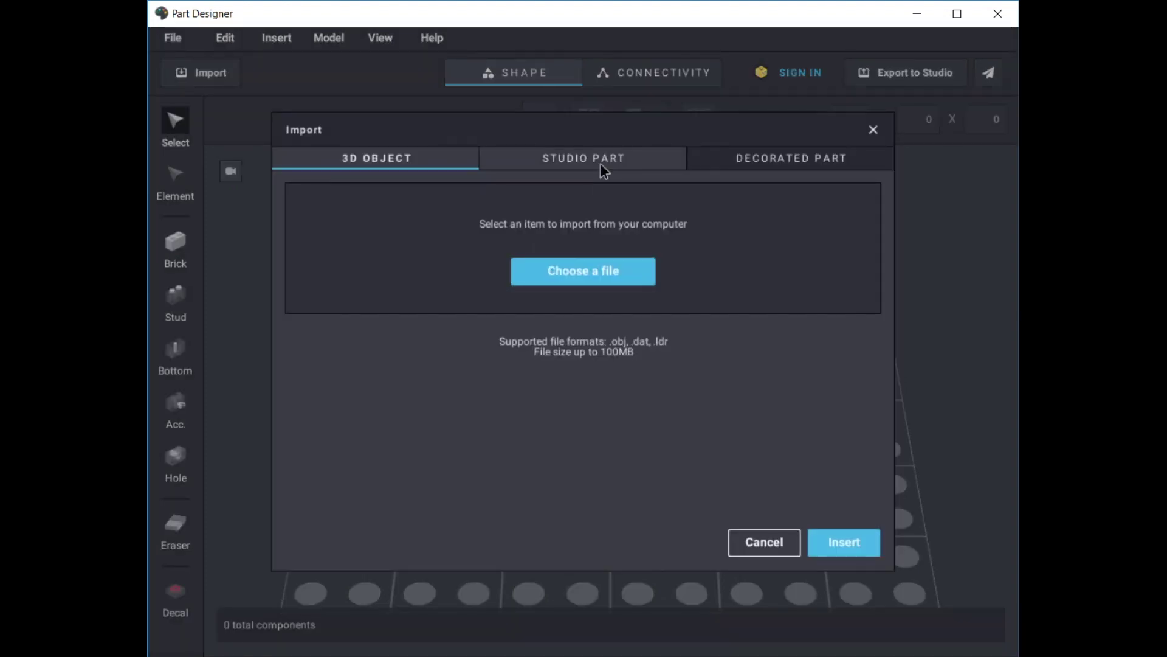
left_click(604, 170)
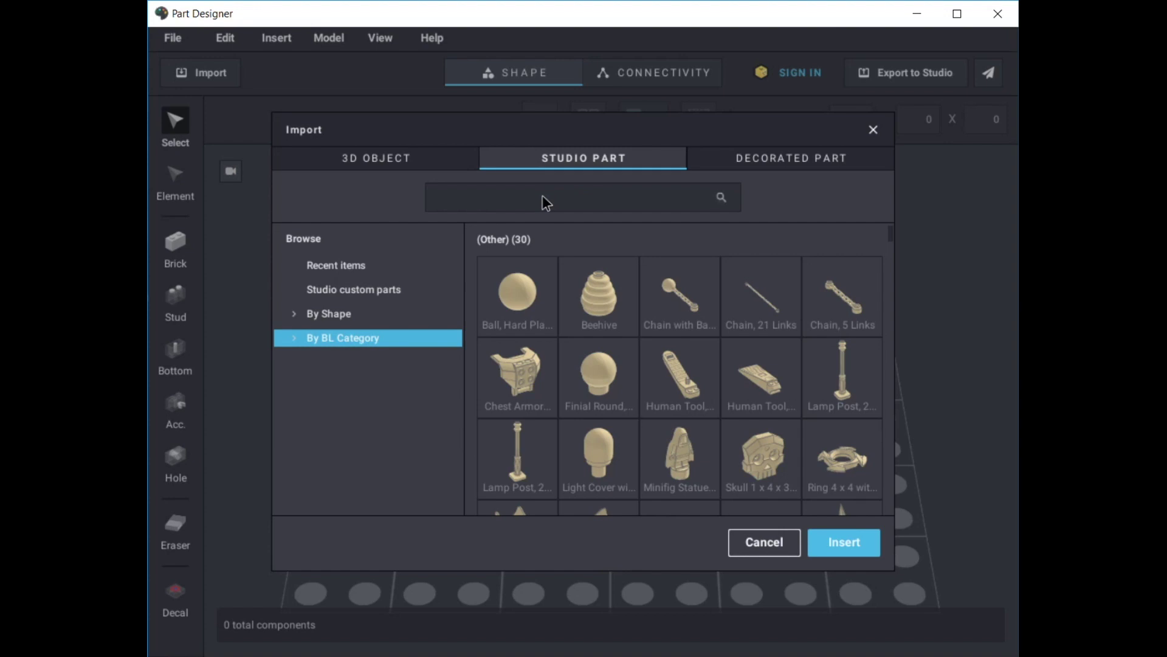
type("brick 1x2")
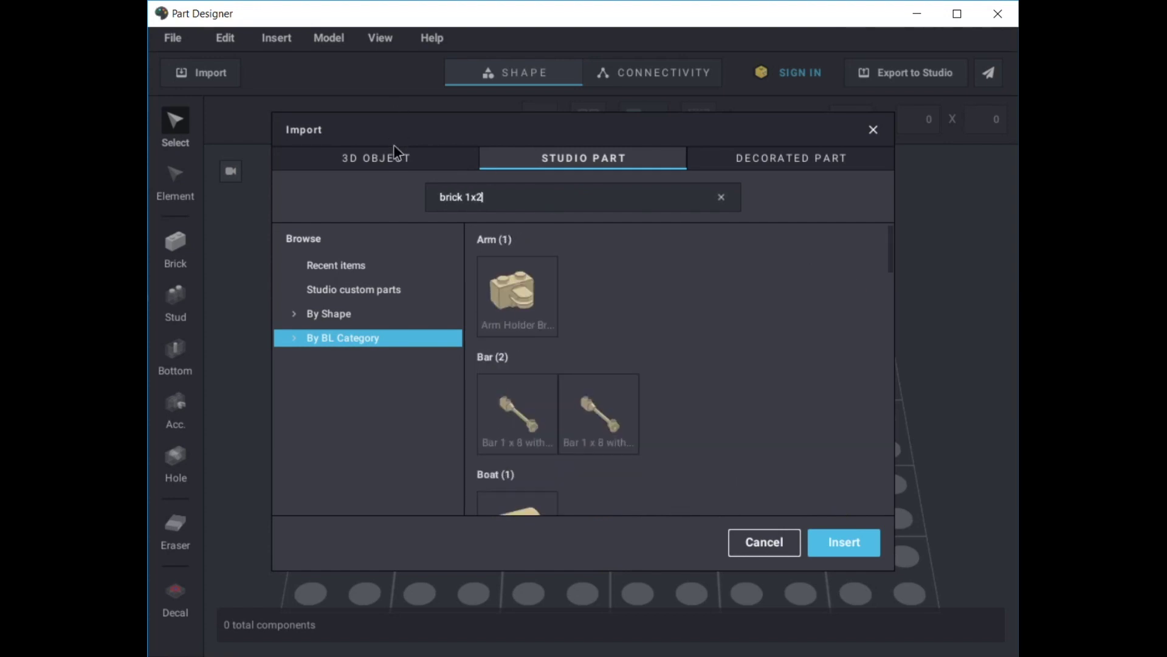
scroll(557, 302, "down", 4)
left_click(522, 406)
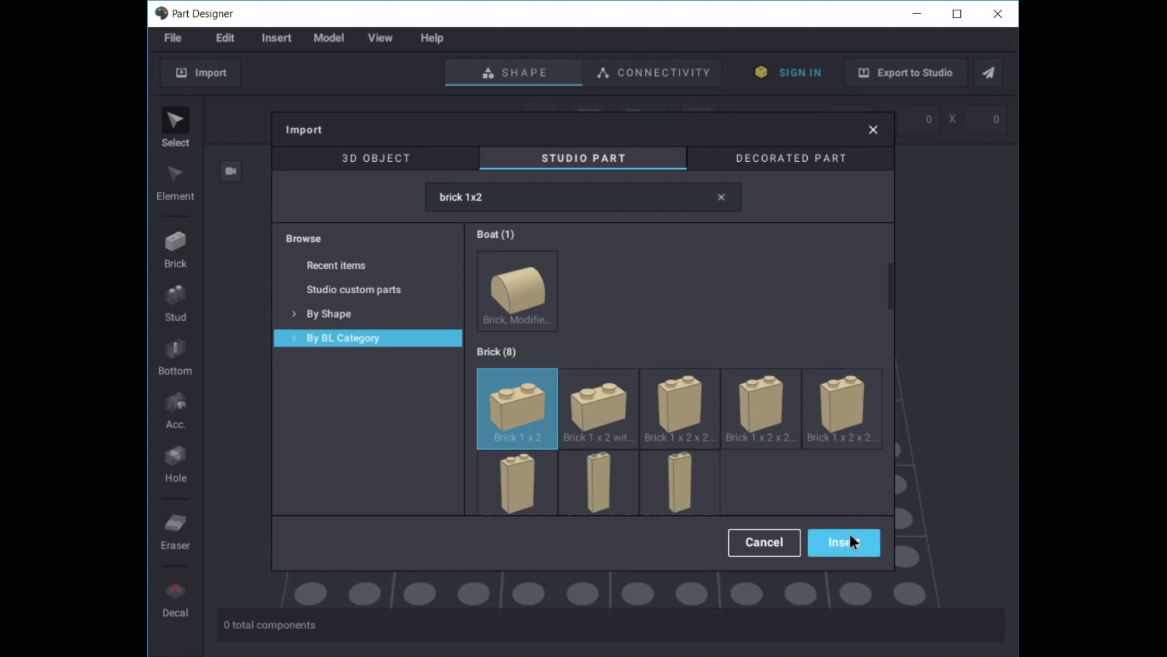
left_click(849, 540)
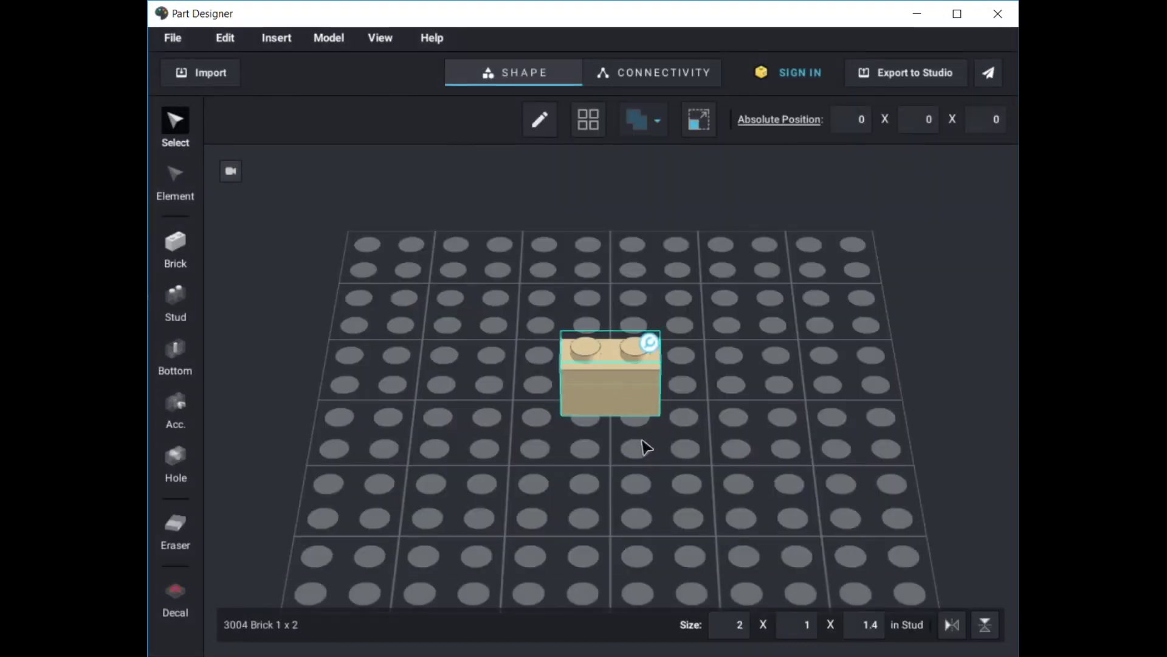
Step: Apply 14.png as a decal on the brick's front face, sized 2 x 1.2 studs
left_click(177, 587)
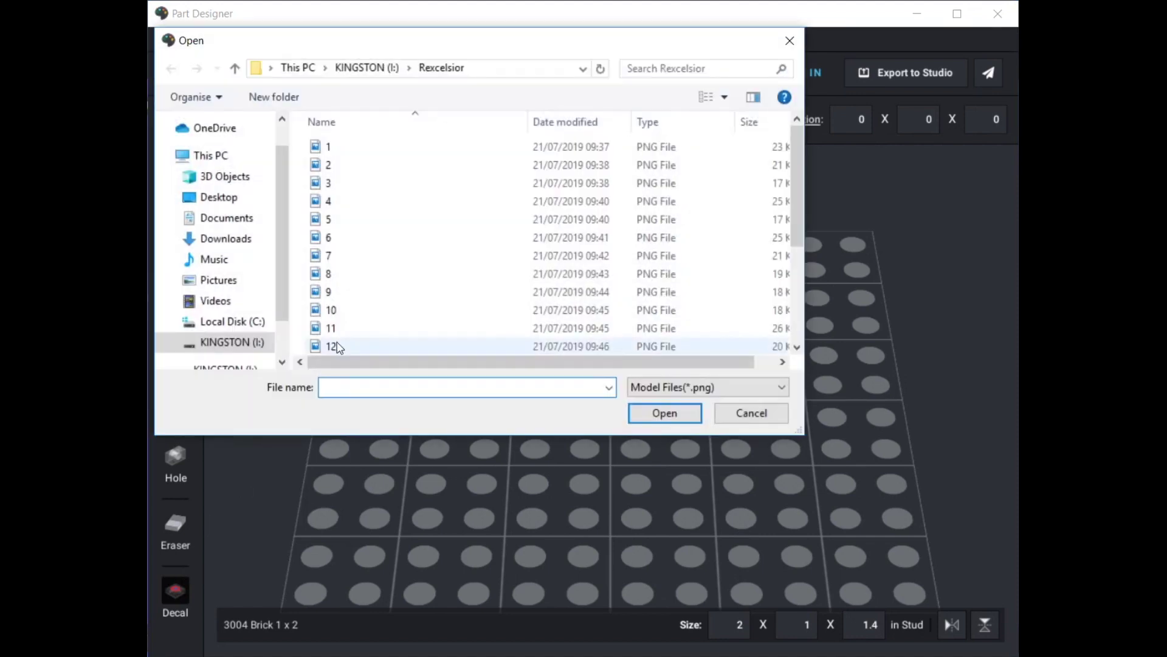
scroll(331, 342, "down", 2)
left_click(453, 290)
left_click(664, 412)
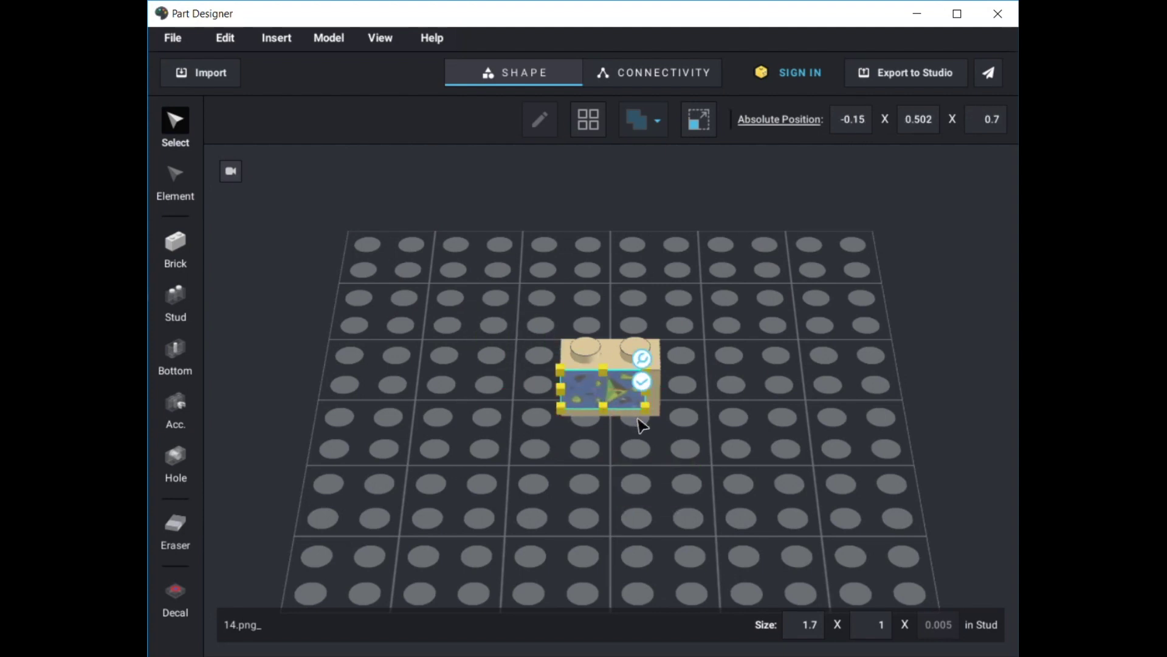
left_click_drag(645, 409, 662, 416)
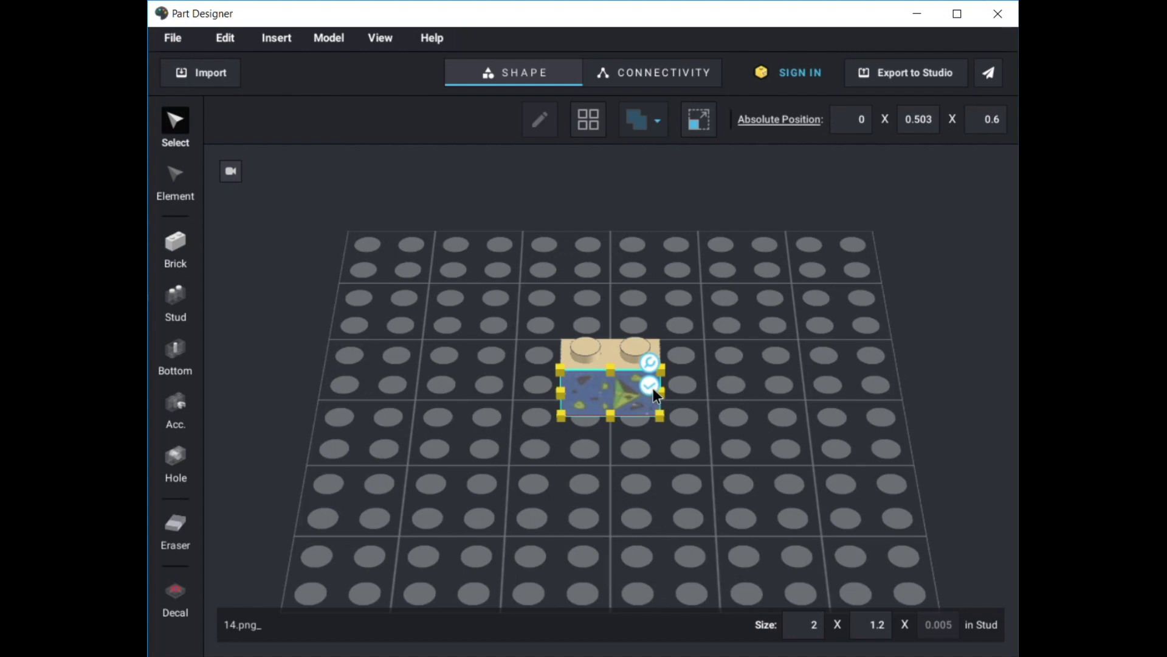
left_click(650, 385)
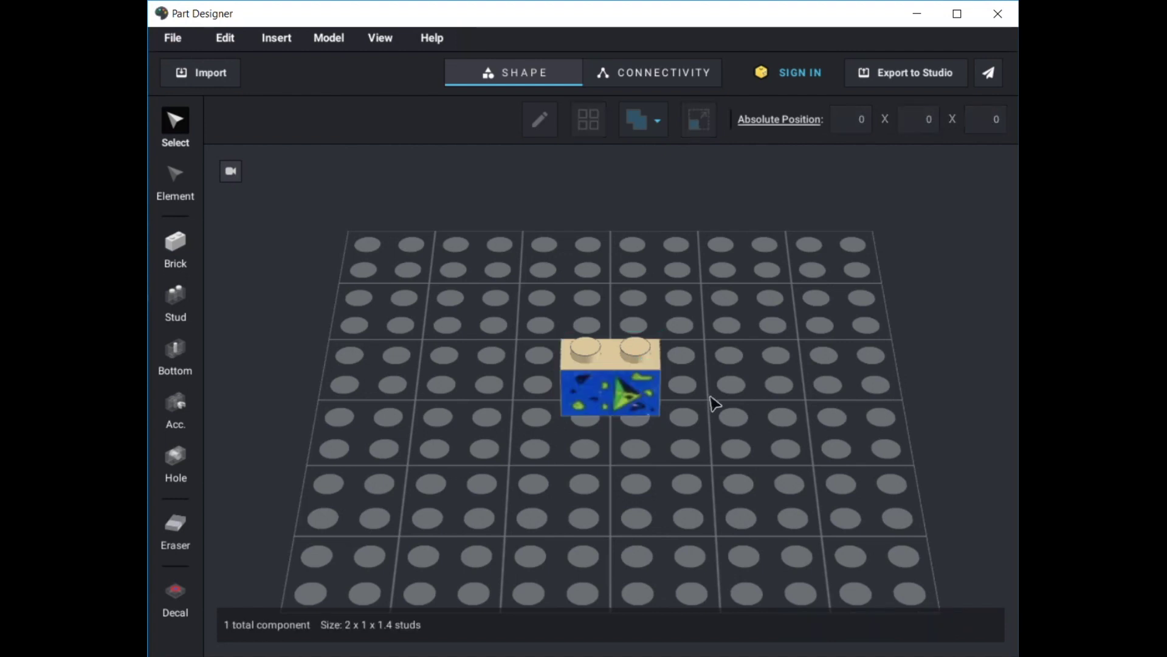
Step: Append 'Rex 14b' to the part name, export to Studio, and acknowledge the success message
left_click(632, 401)
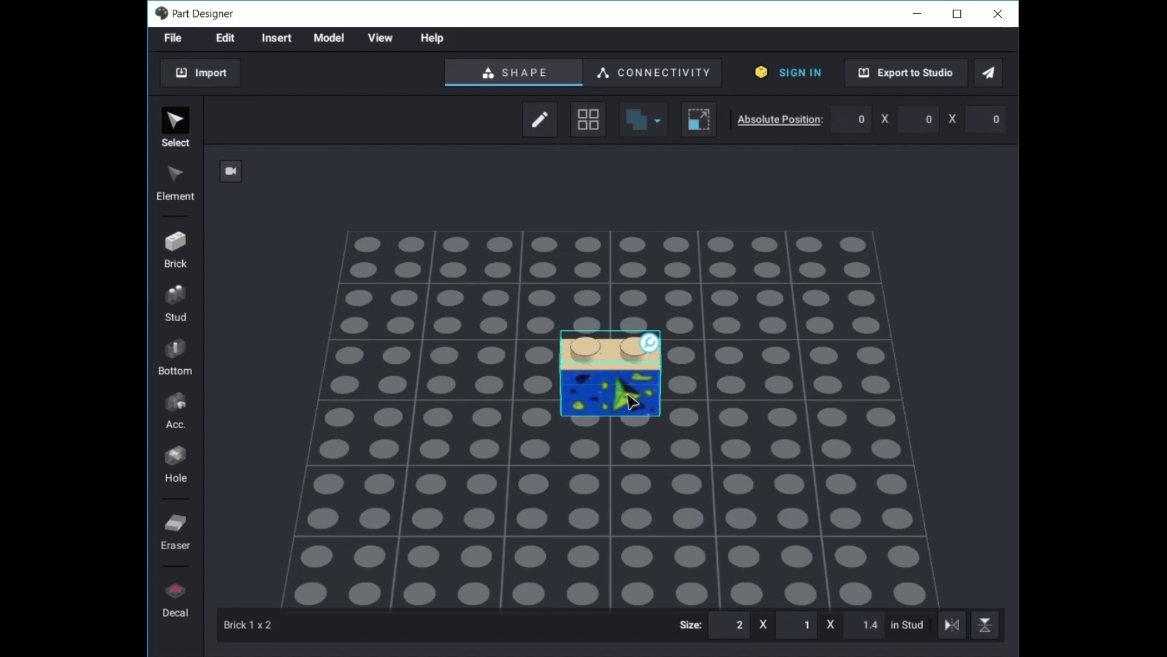
left_click(906, 73)
left_click(514, 251)
type("Rex 14b")
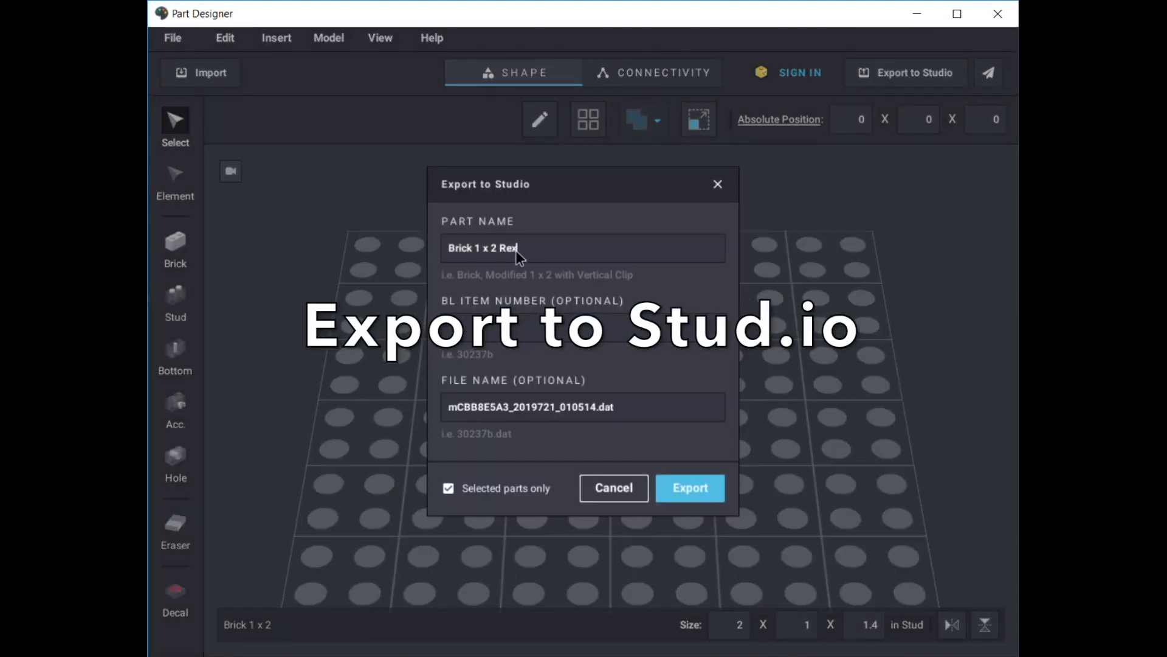
left_click(680, 484)
left_click(702, 413)
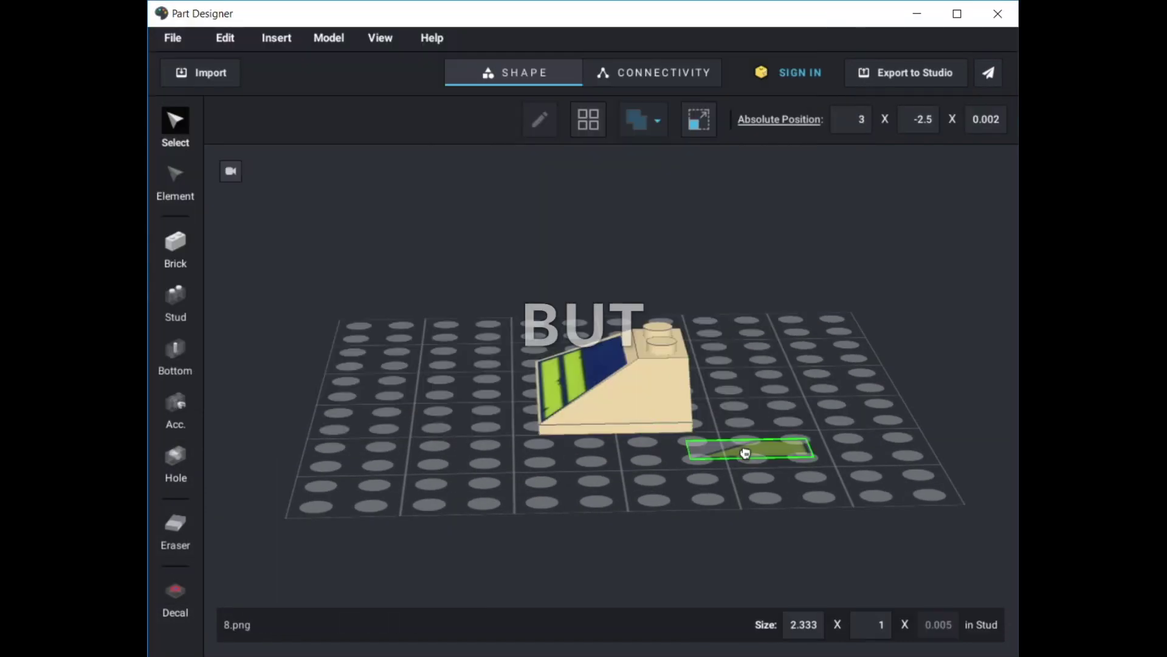
Step: Drag the 8.png decal onto the tan slope brick's sloped face
left_click_drag(743, 451, 615, 396)
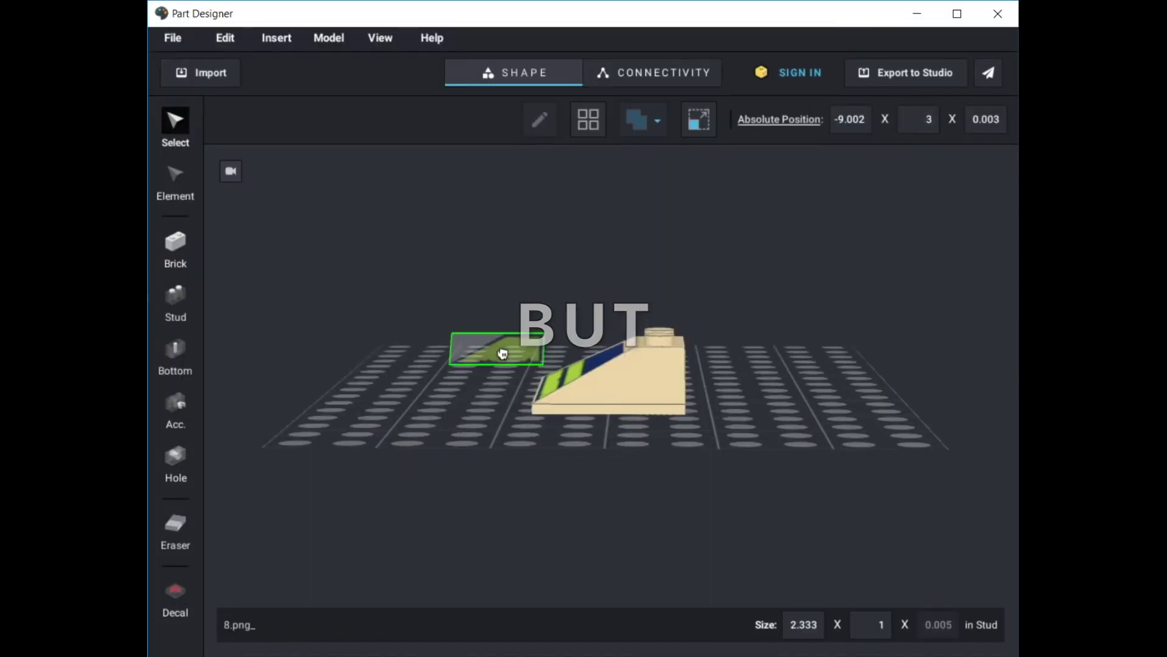
left_click_drag(502, 354, 599, 389)
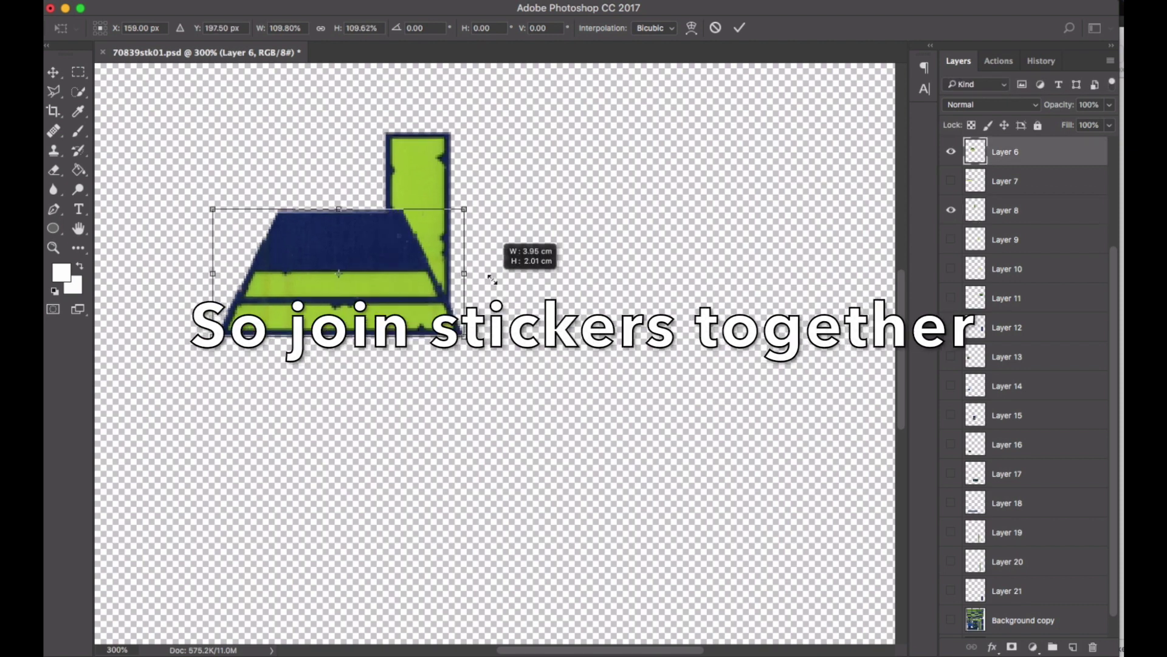
Step: Skew and stretch the dark blue and green sticker so its slanted edge meets the neighbouring sticker
left_click_drag(213, 209, 227, 234)
left_click_drag(464, 209, 456, 195)
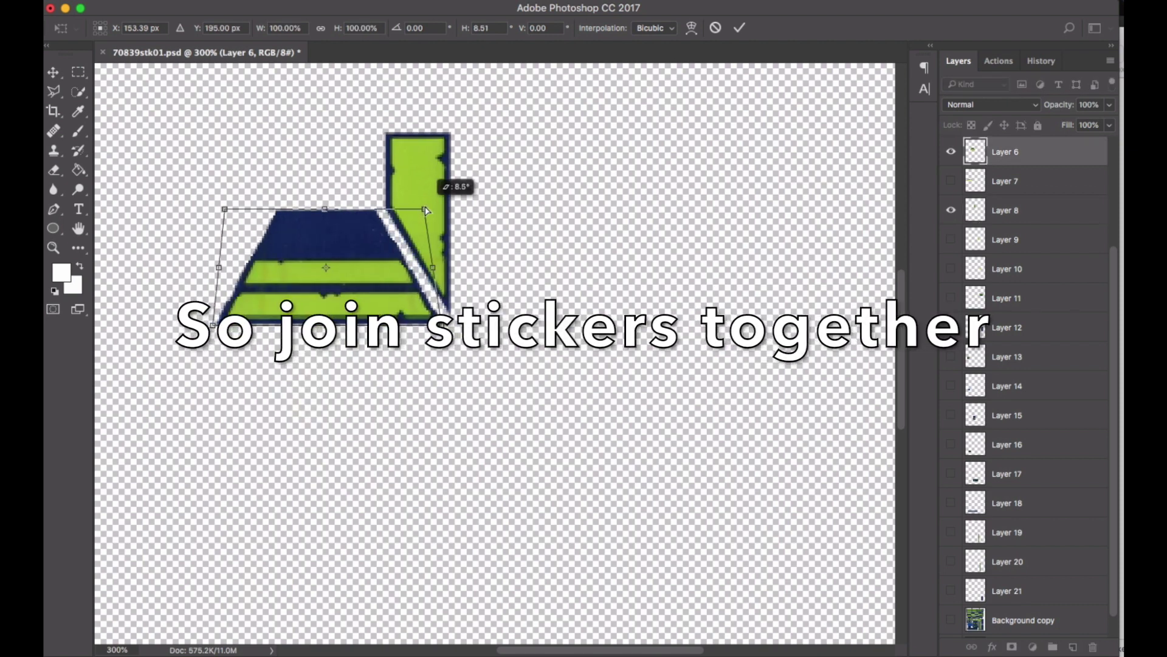
left_click_drag(450, 268, 455, 267)
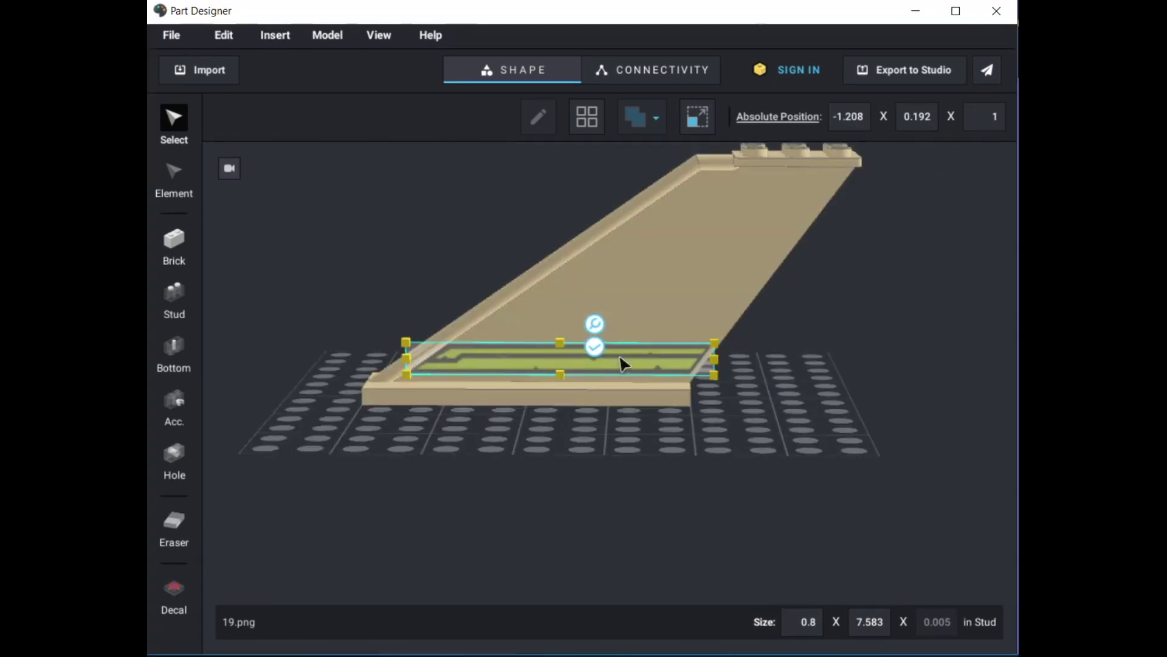
Step: Slide the 19.png stripe decal along the fin and set its height position to 0.9
left_click_drag(623, 363, 554, 365)
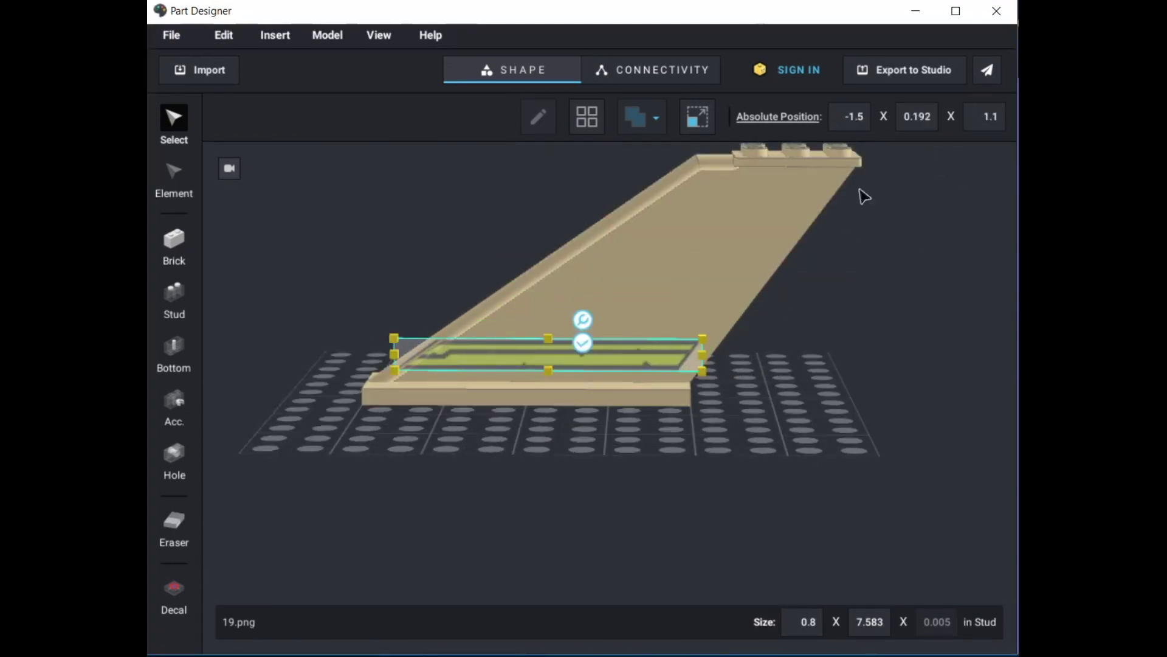
left_click(982, 116)
type("0.8")
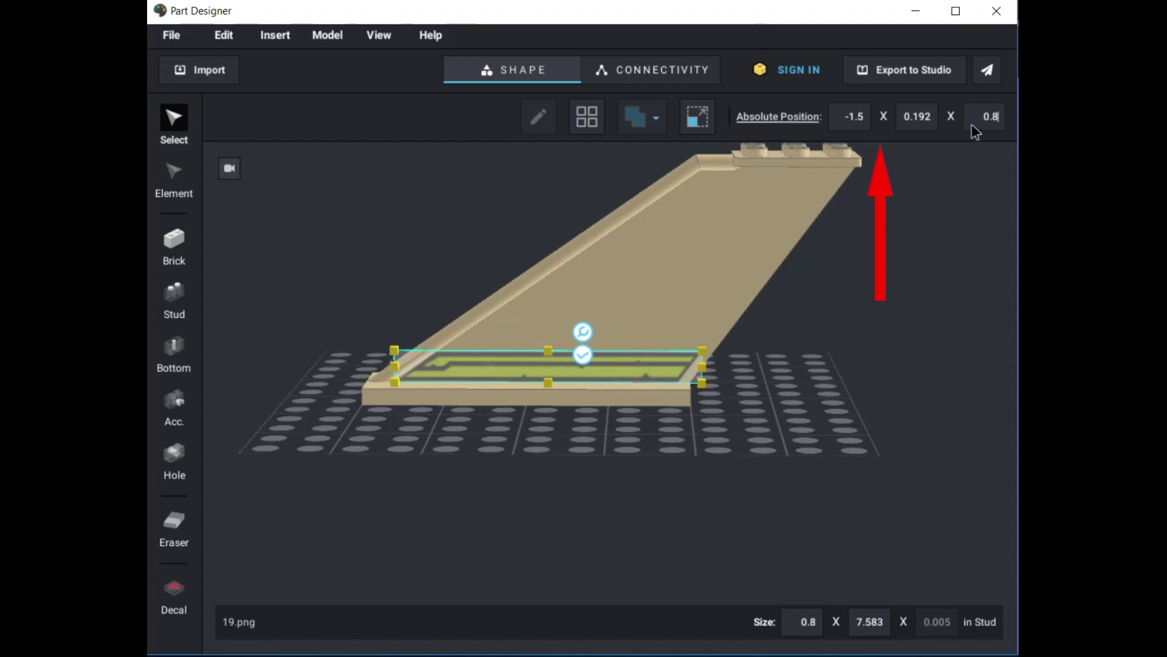
key("BackSpace")
type("9")
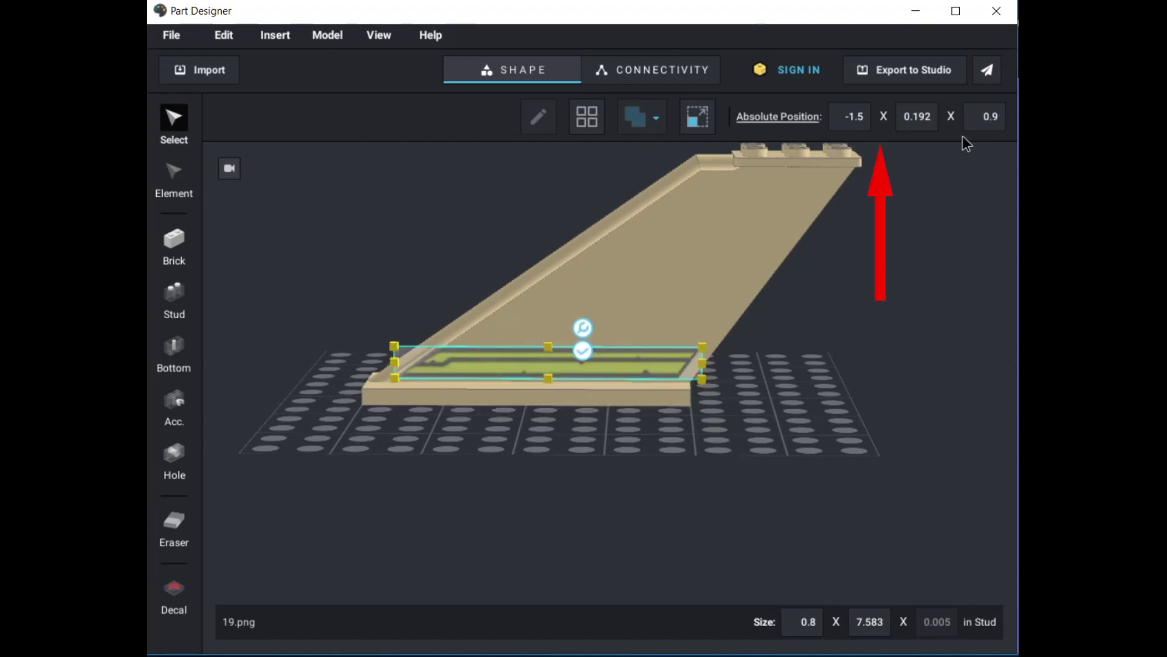
left_click(921, 119)
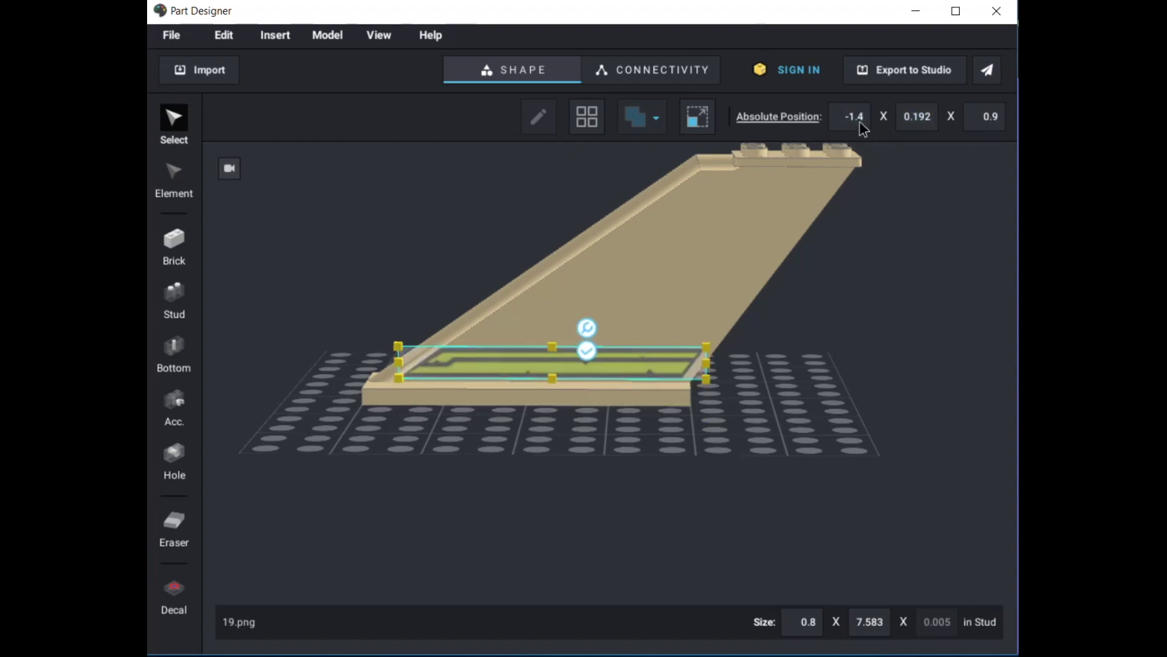
scroll(552, 367, "up", 2)
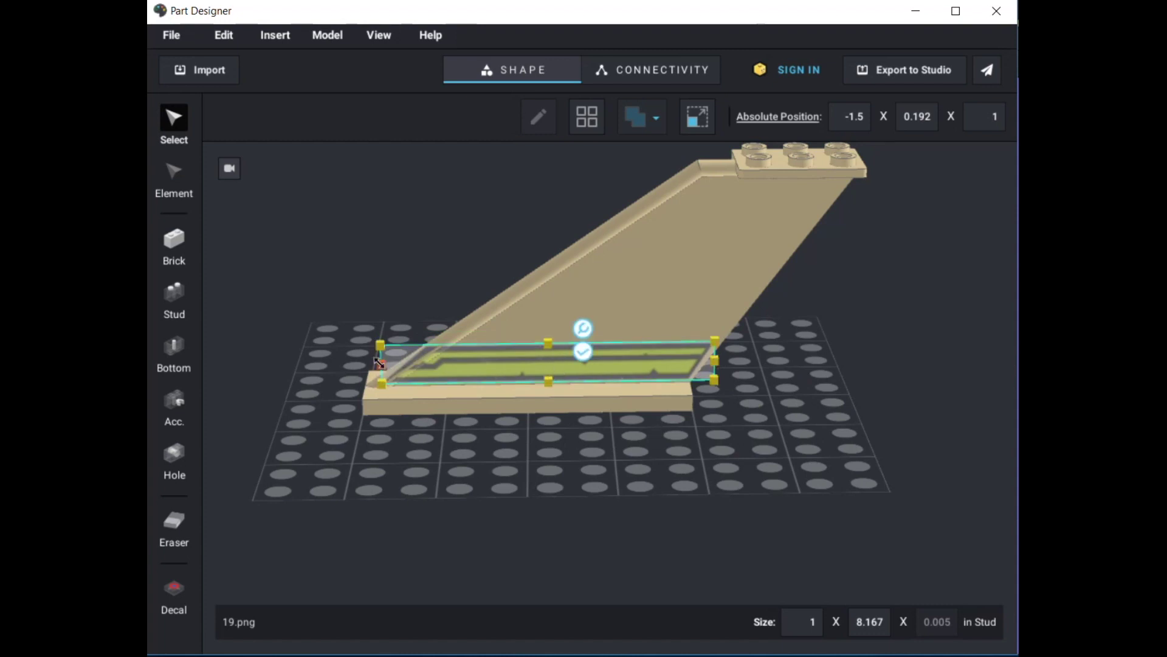
Step: Narrow the decal to 0.8 studs wide and apply it to the fin
left_click_drag(378, 363, 398, 358)
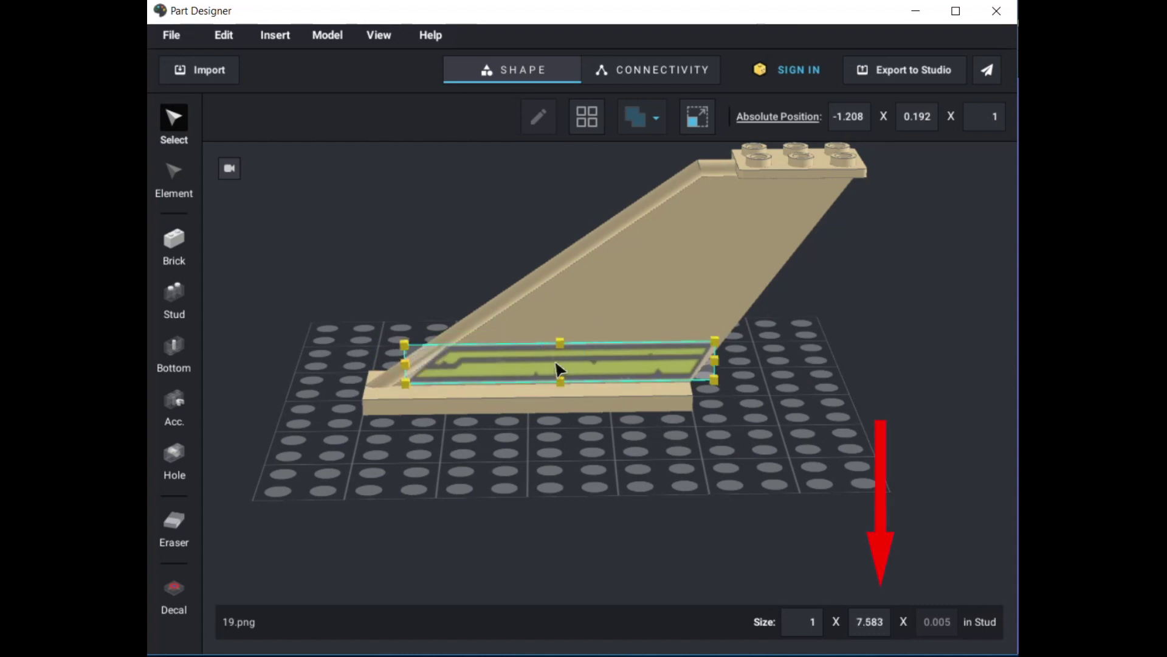
type(".8")
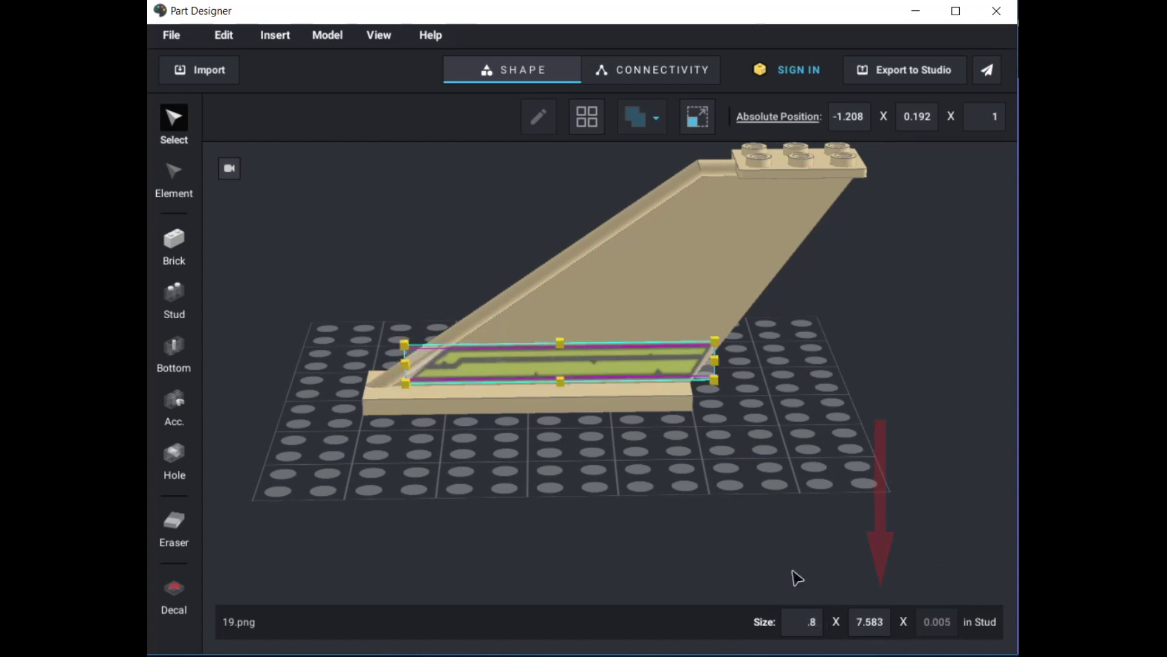
key("Return")
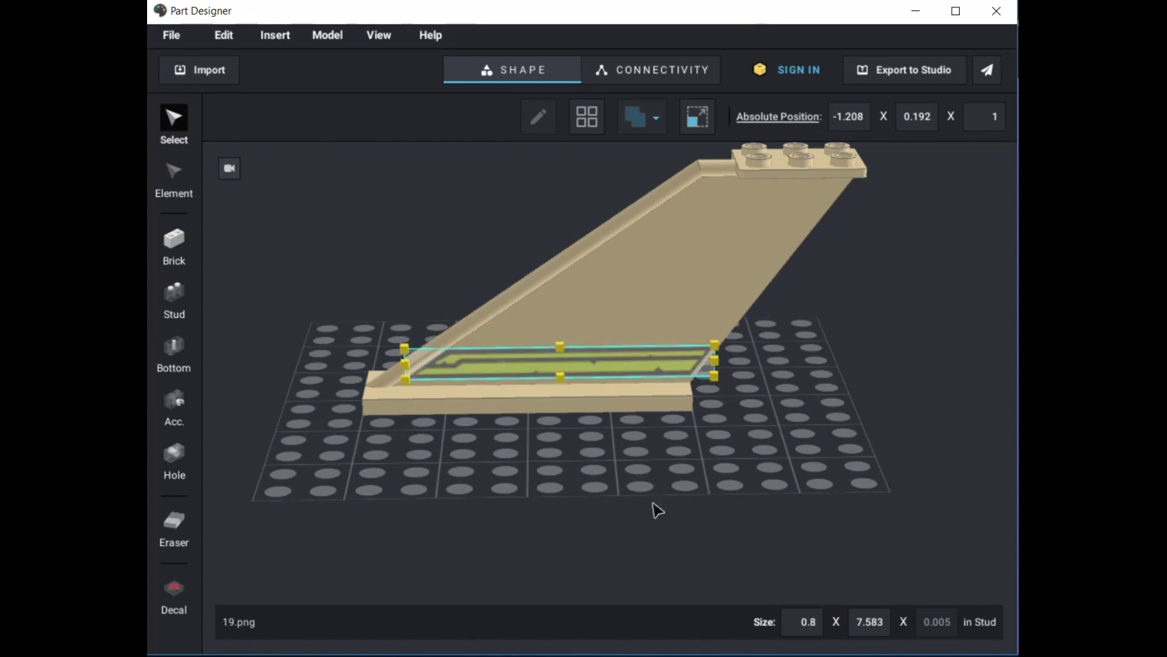
mouse_move(634, 487)
right_mouse_down()
mouse_move(661, 472)
mouse_move(640, 491)
right_mouse_up()
left_click(595, 347)
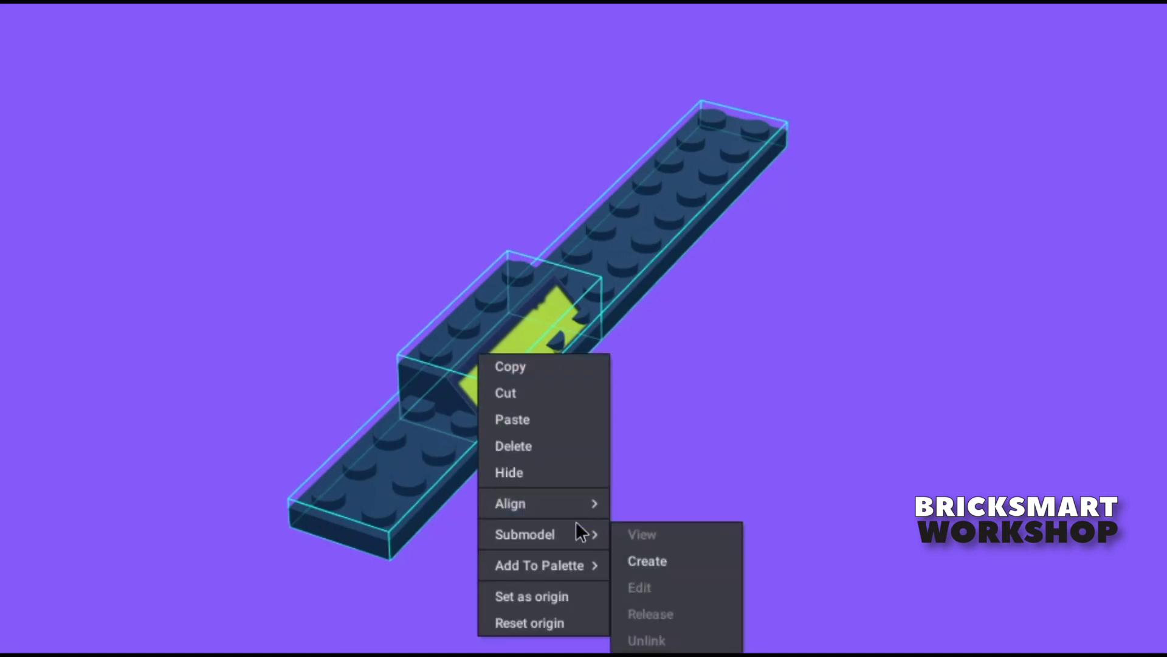
Step: Align the first decorated brick to the top and left end of the long plate
mouse_move(603, 498)
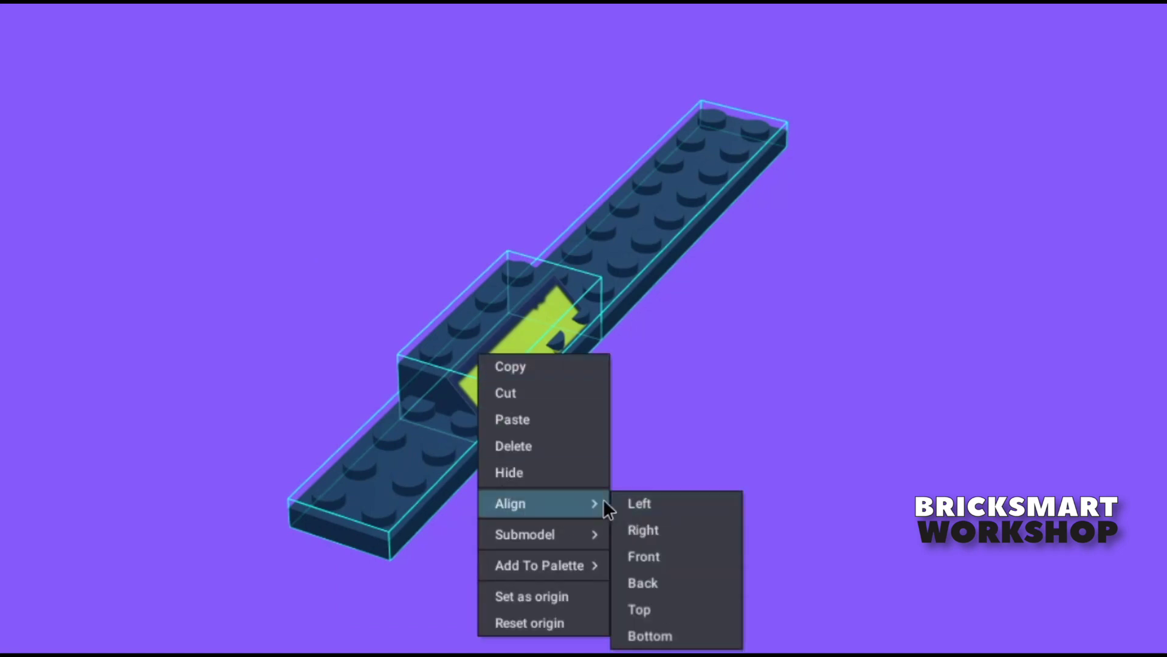
left_click(656, 611)
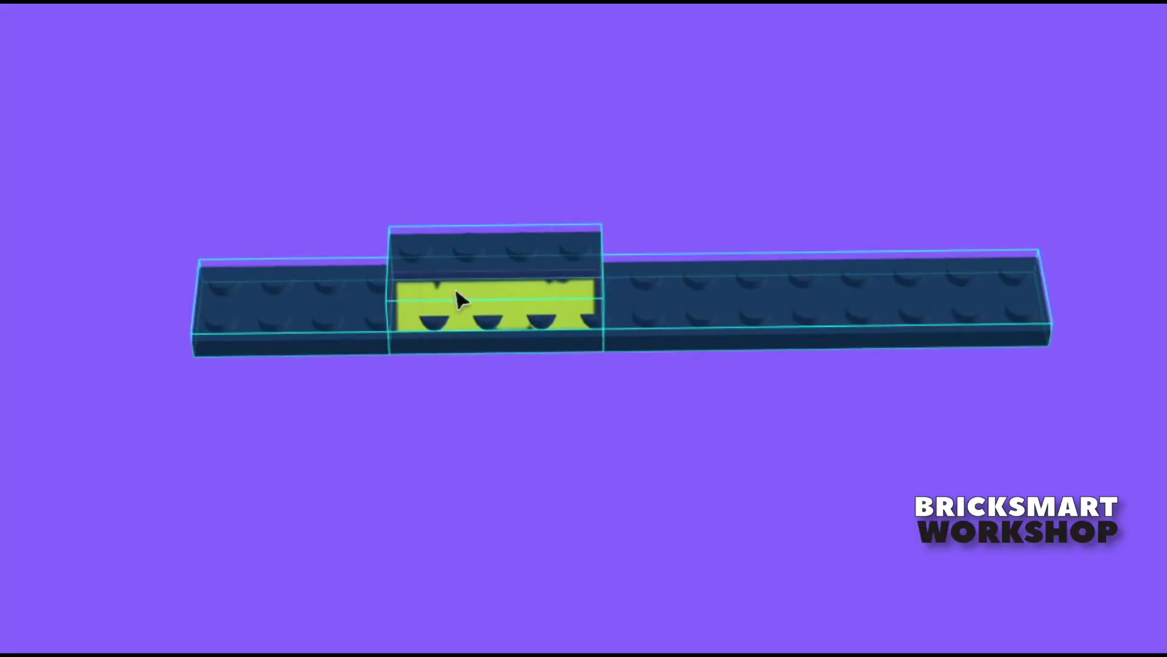
right_click(460, 272)
mouse_move(549, 421)
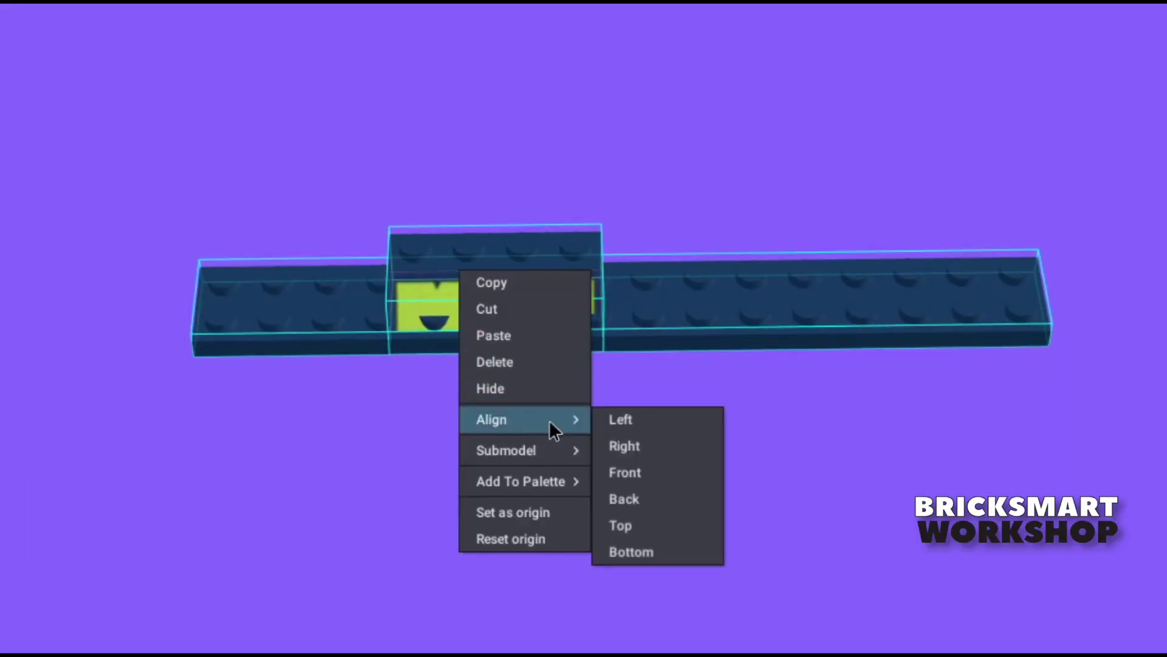
left_click(620, 419)
right_click_drag(560, 430, 448, 411)
Step: Select the right decorated brick with the plate and slide it toward the plate's other end
right_click(294, 347)
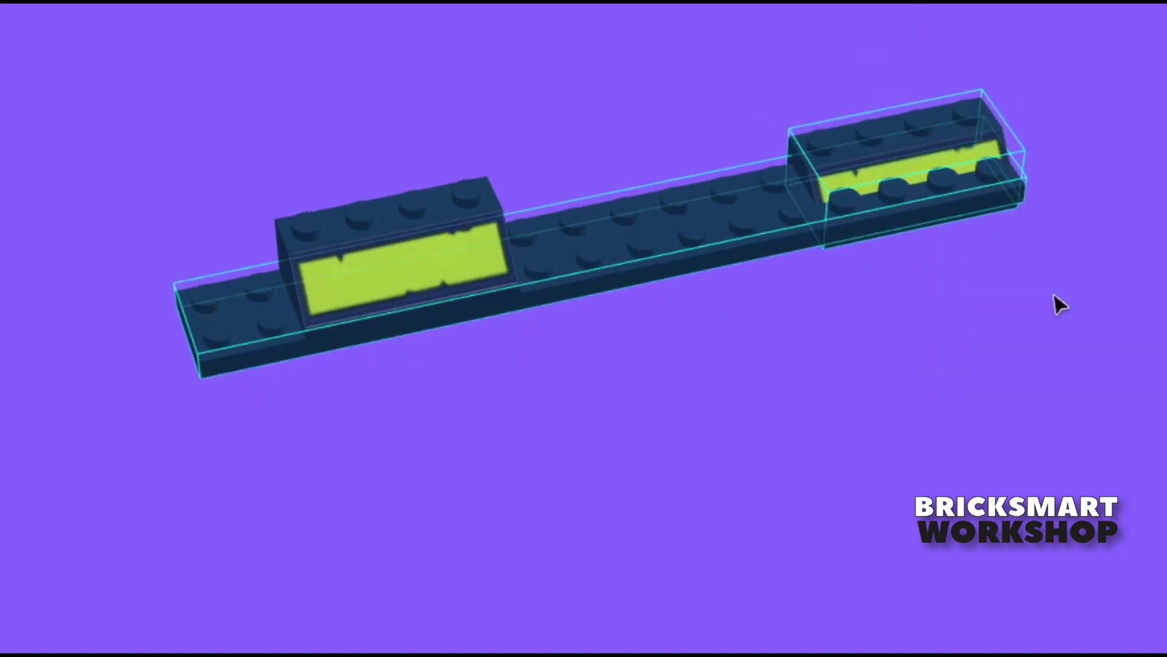
right_click_drag(1055, 302, 851, 340)
right_click_drag(836, 75, 907, 344)
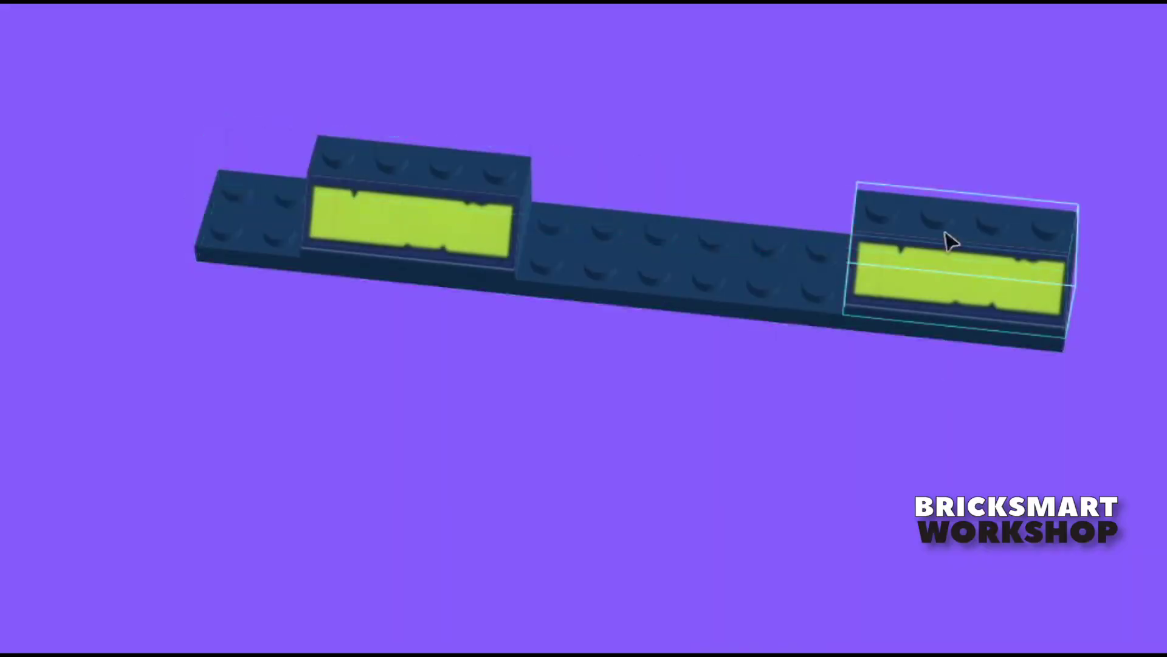
left_click_drag(951, 242, 822, 246)
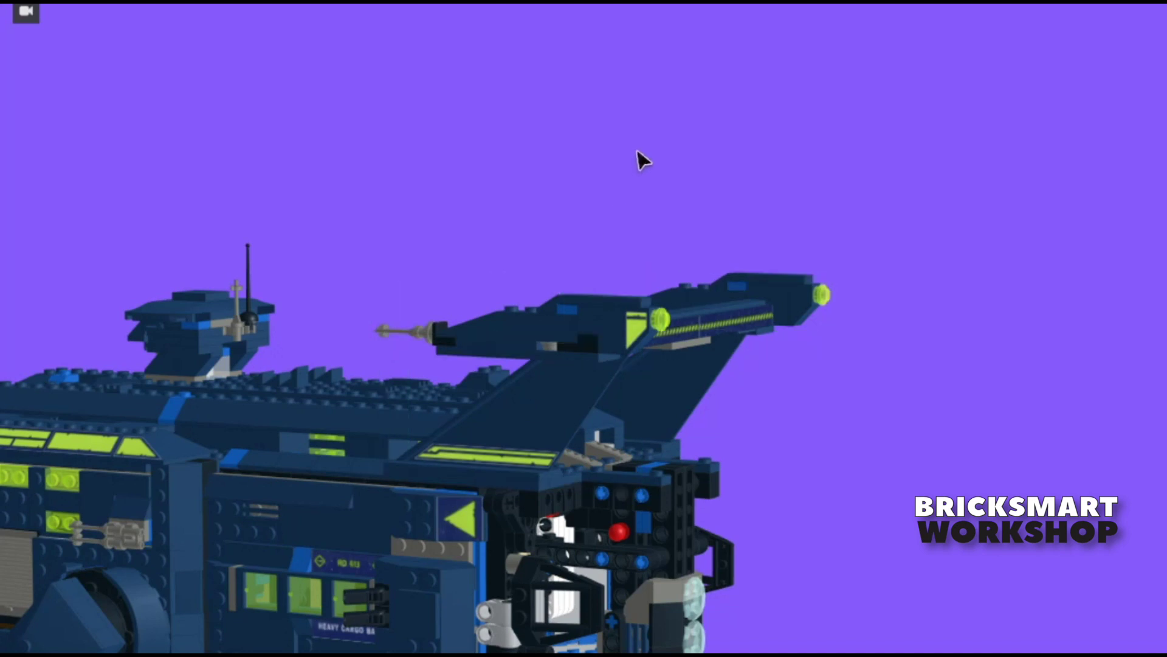
Step: Slide the selected tail fin assembly sideways along the red axis, then deselect it
right_click_drag(639, 155, 641, 141)
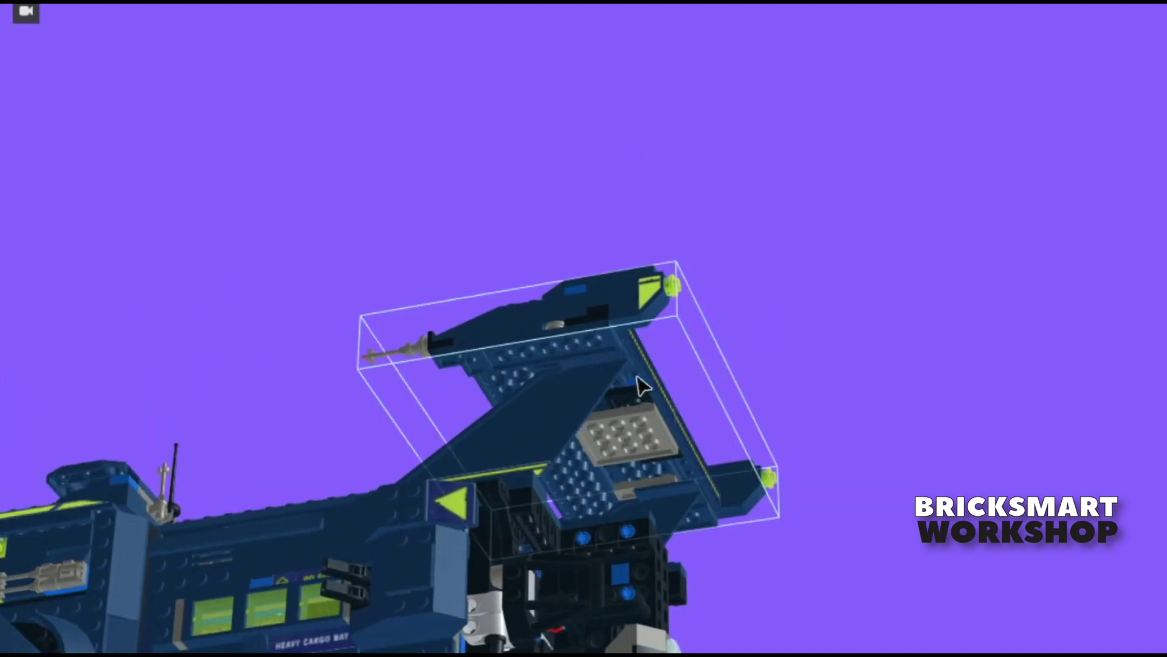
left_click(641, 384)
scroll(651, 383, "up", 3)
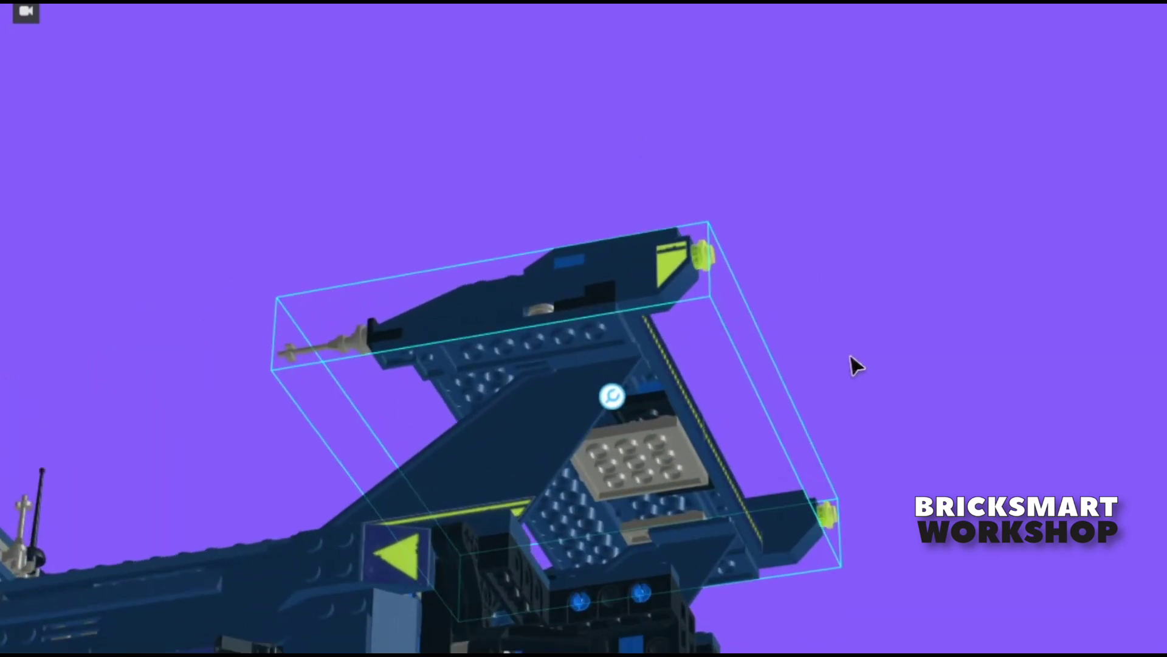
scroll(839, 328, "up", 3)
mouse_move(627, 338)
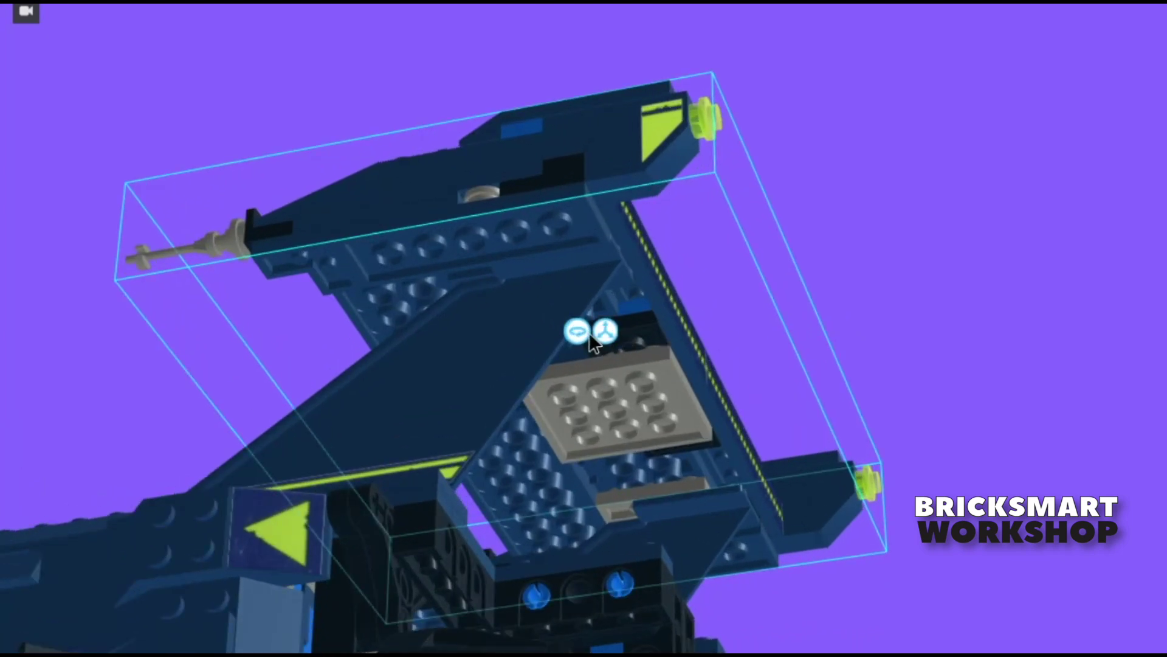
left_click(605, 337)
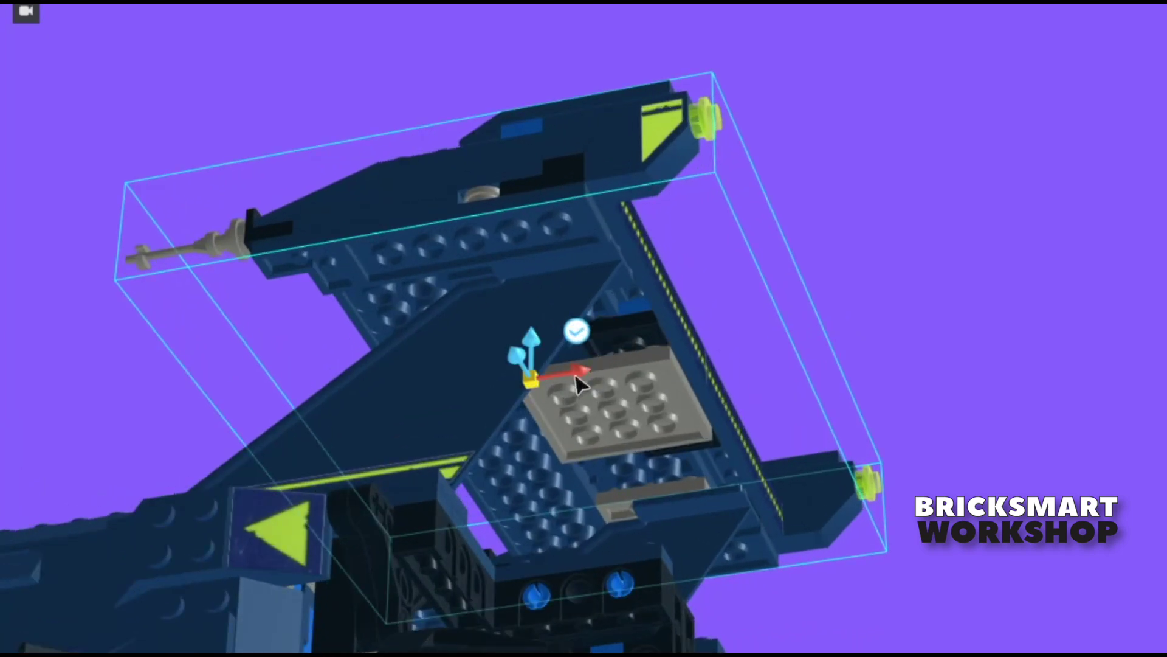
left_click_drag(596, 381, 604, 382)
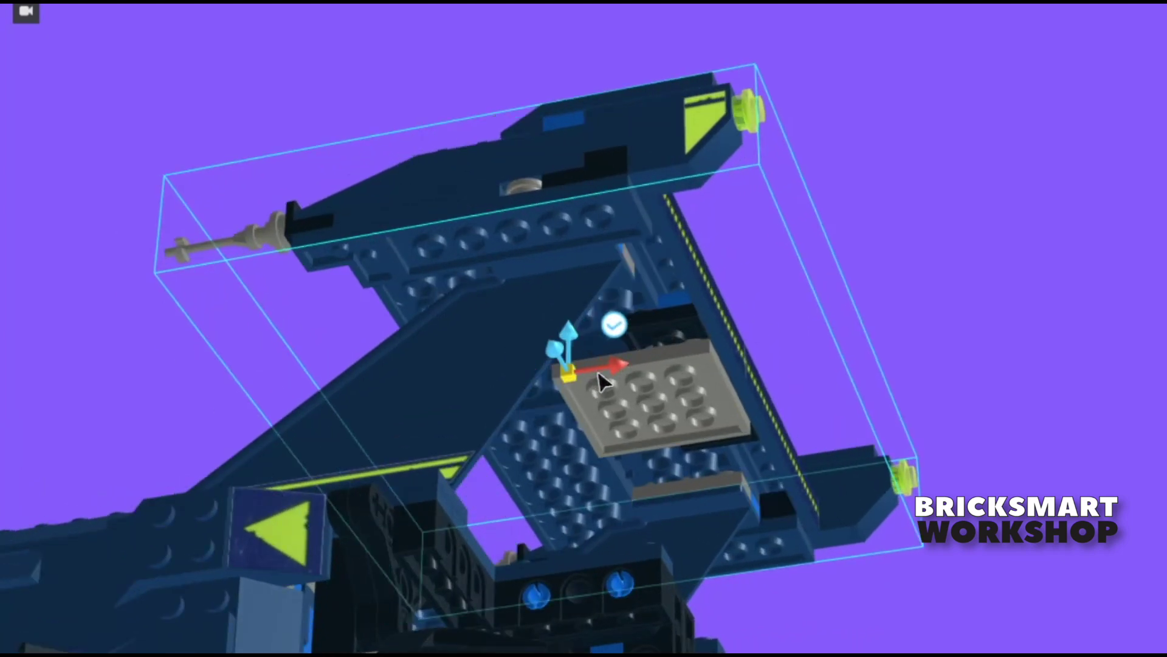
left_click(939, 336)
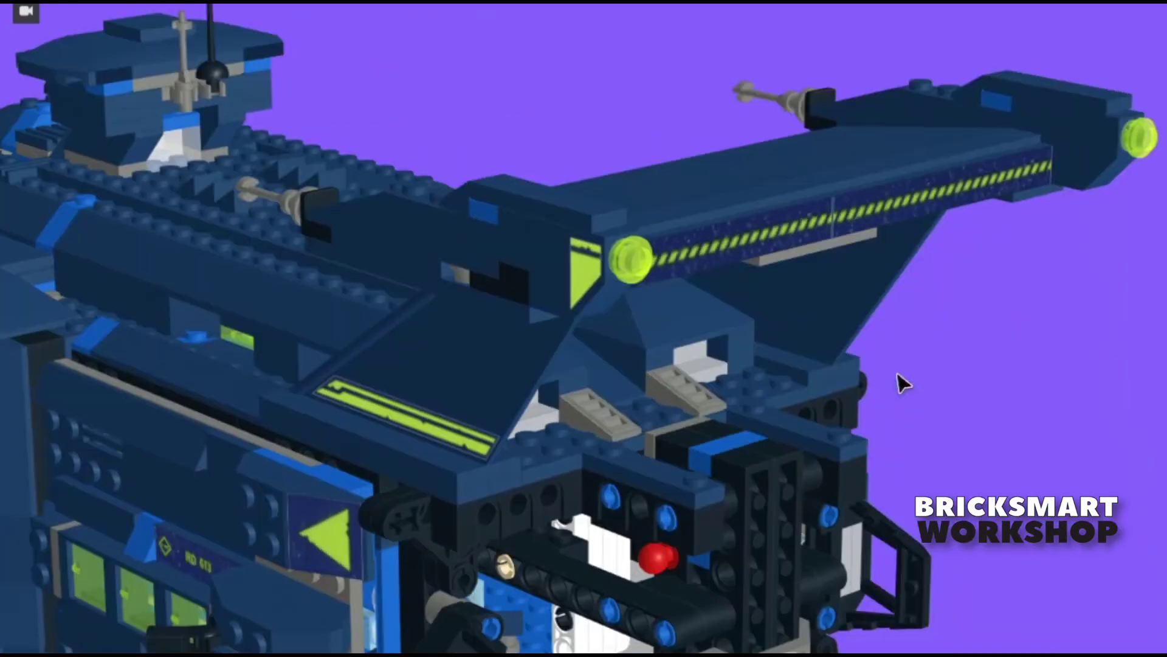